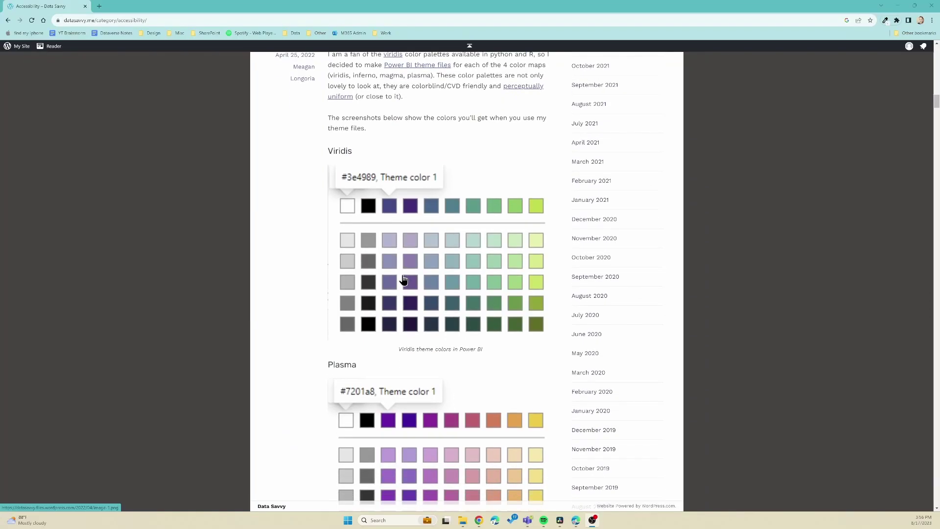
Scroll through the Viridis, Plasma, Magma and Inferno palette images in the Data Savvy post
scroll(386, 270, "down", 3)
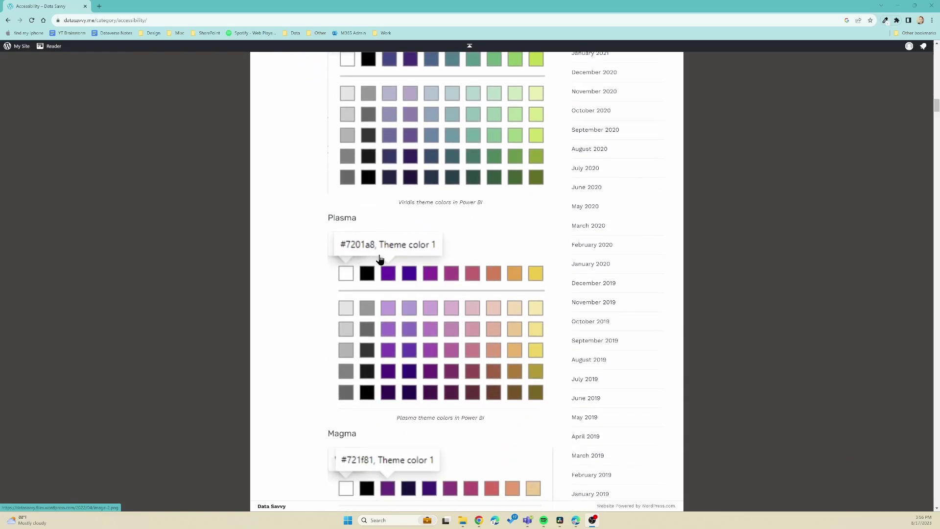
scroll(380, 258, "down", 4)
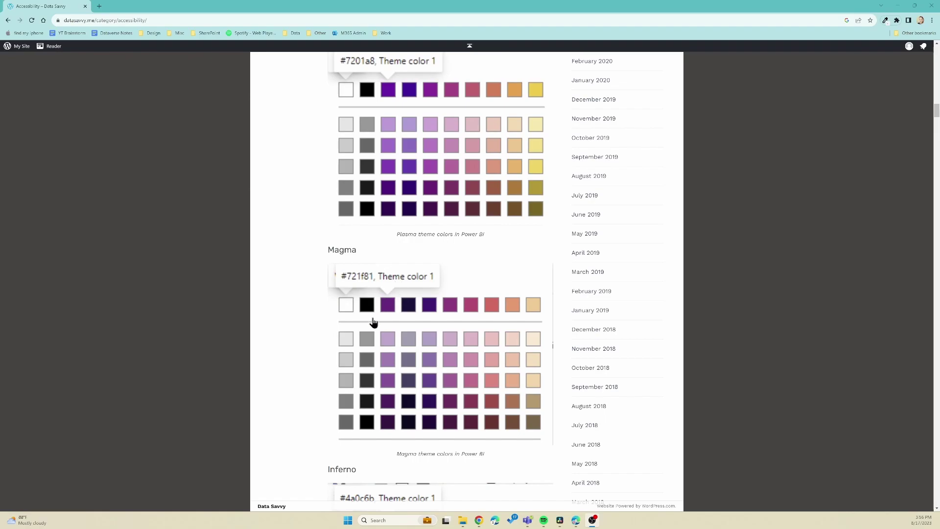
scroll(372, 316, "down", 6)
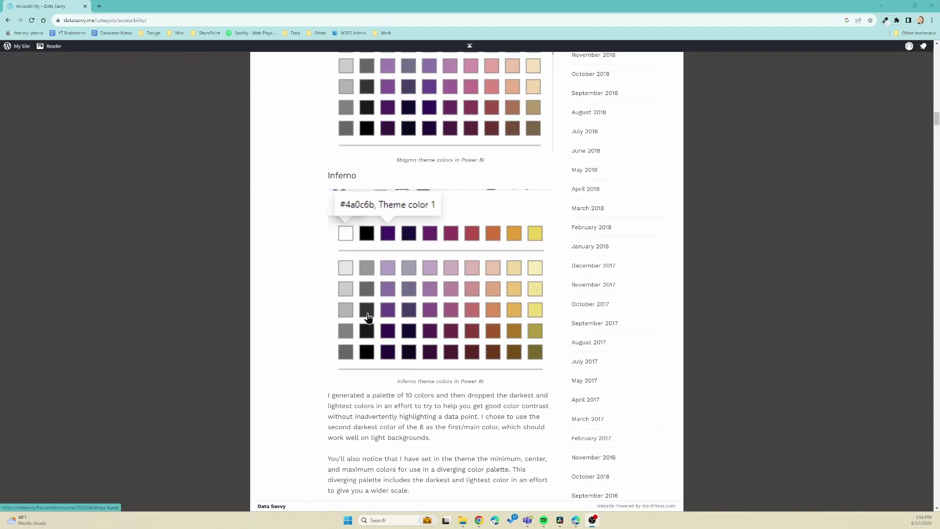
scroll(289, 269, "up", 1)
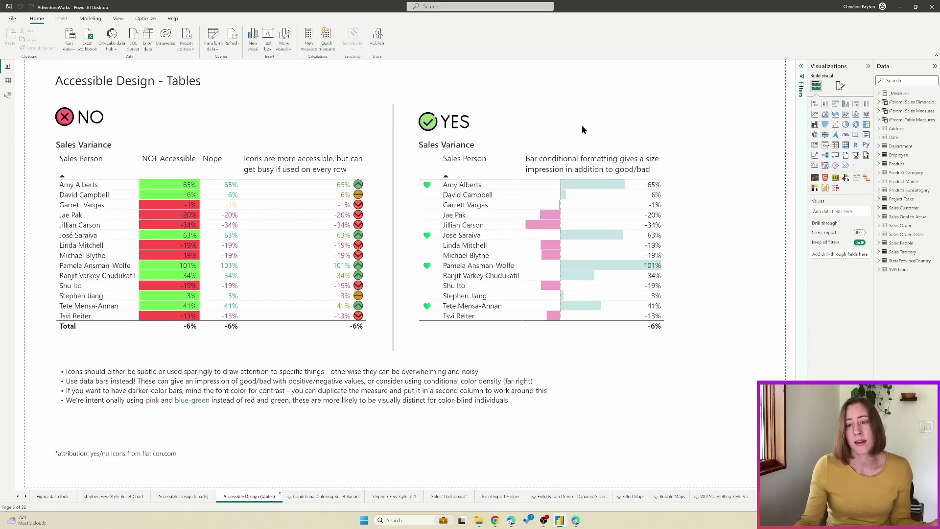
On the accessible Sales Variance table, open Conditional formatting > Data bars for the bar column
left_click(685, 145)
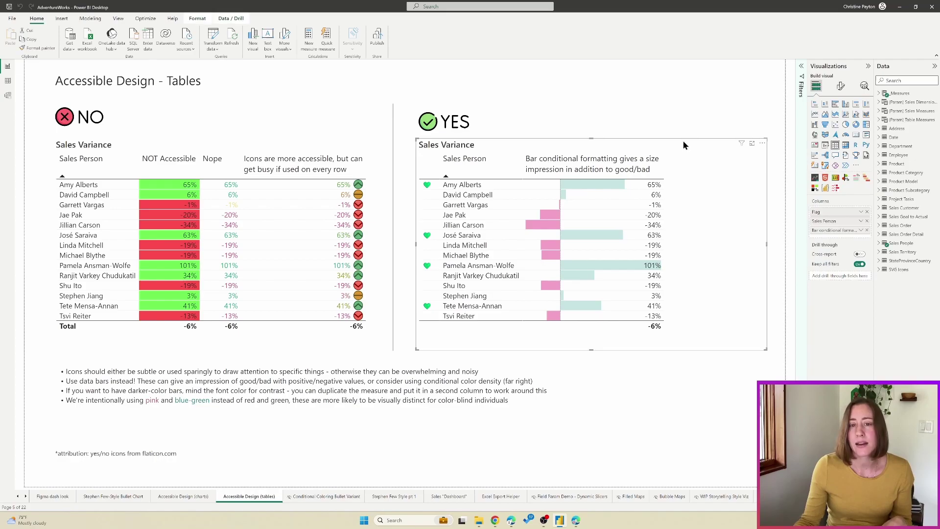
left_click(861, 231)
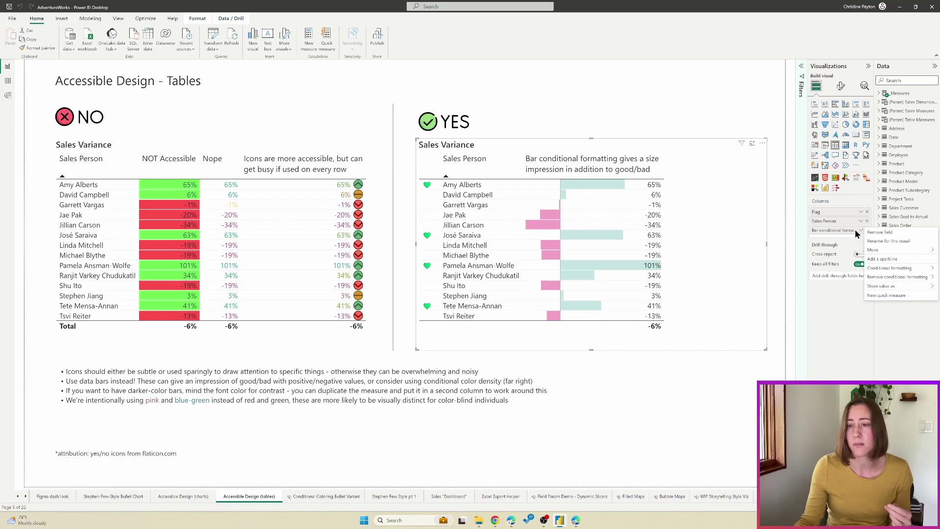
mouse_move(894, 271)
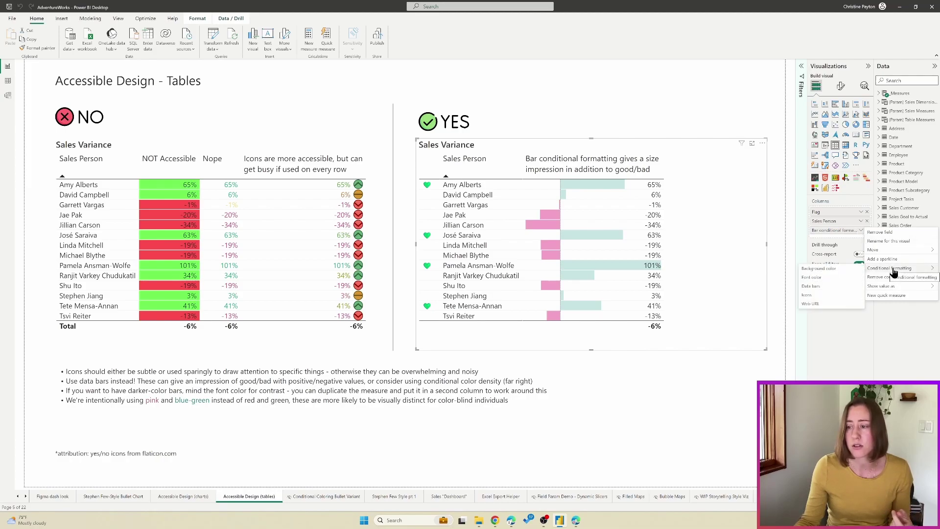
left_click(831, 286)
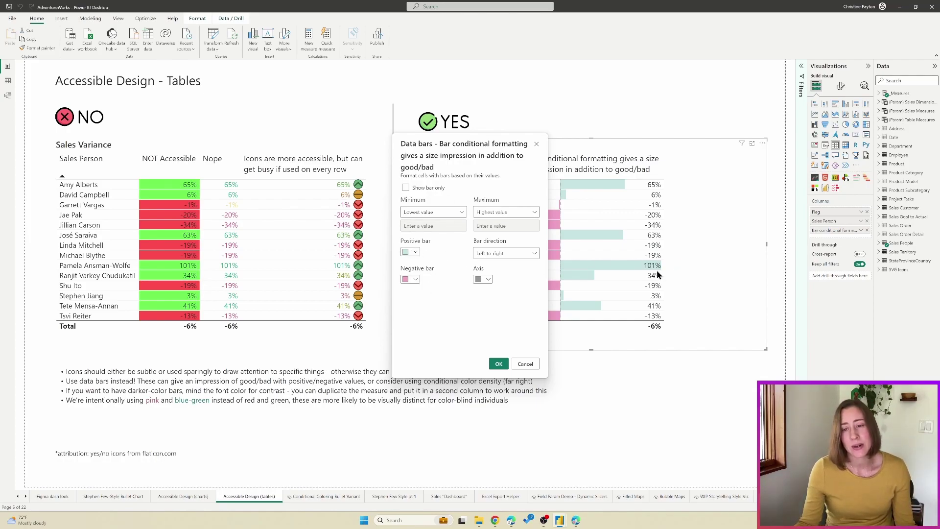
Close the Data bars dialog without changing anything
left_click(535, 144)
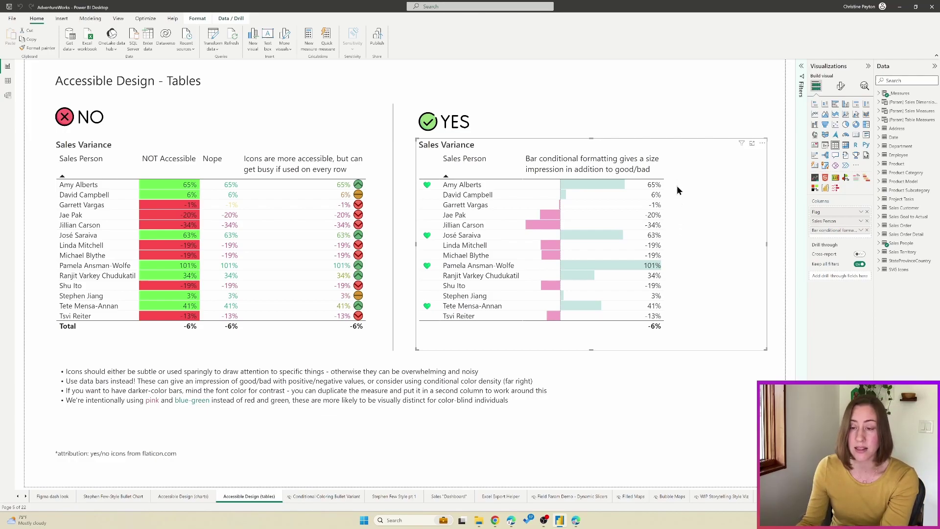
left_click(860, 230)
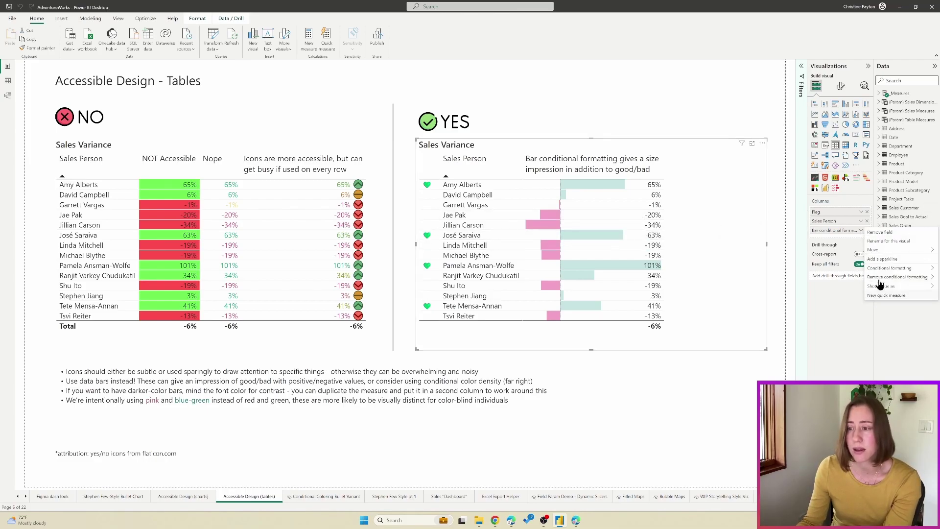
mouse_move(889, 268)
left_click(830, 291)
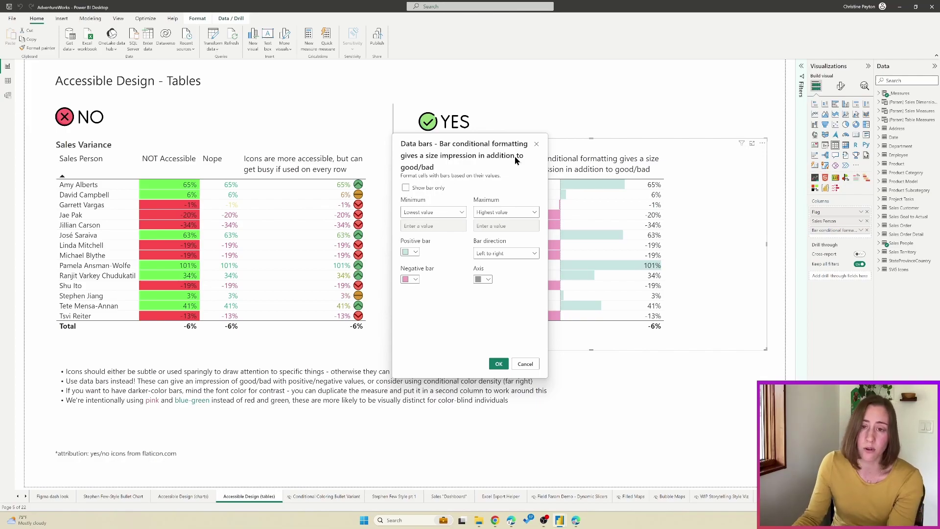
left_click(535, 145)
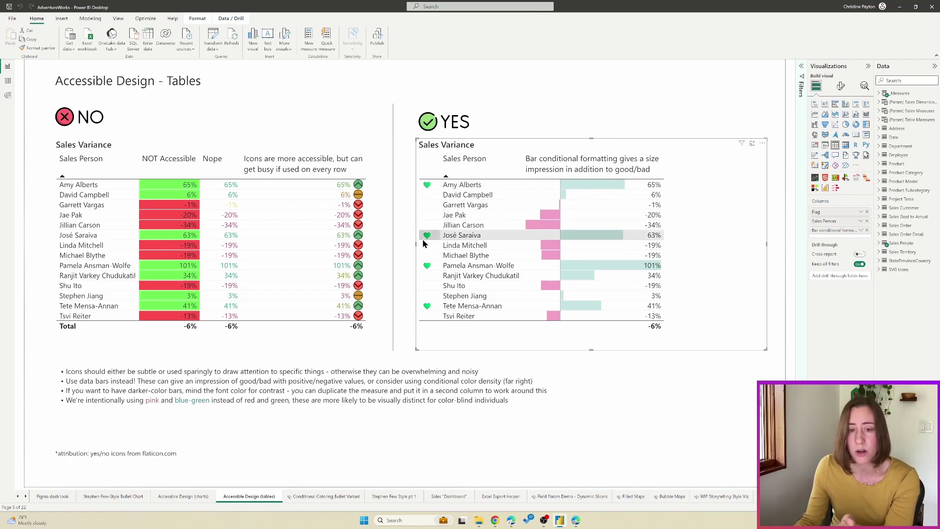
Show the Green Heart measure and highlight its YoY Sales %, UNICHAR(128154) and BLANK parts
left_click(879, 93)
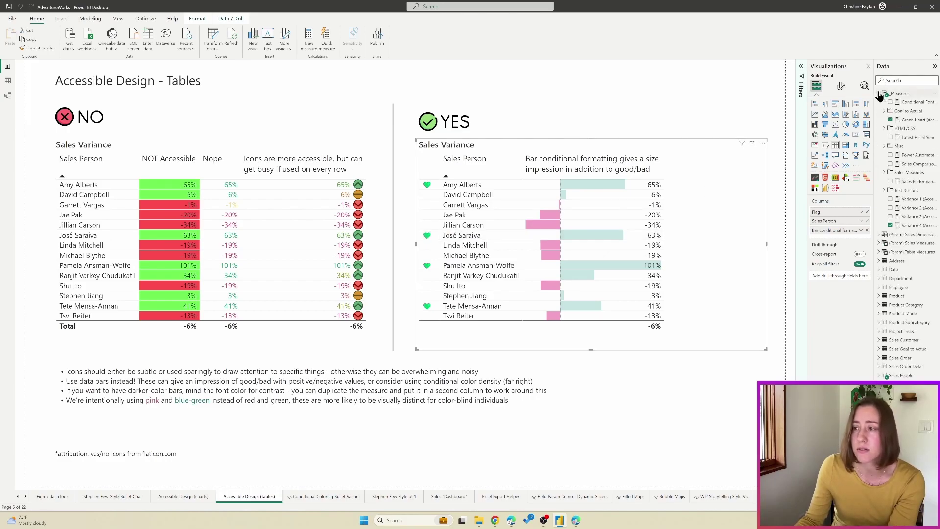
left_click(913, 119)
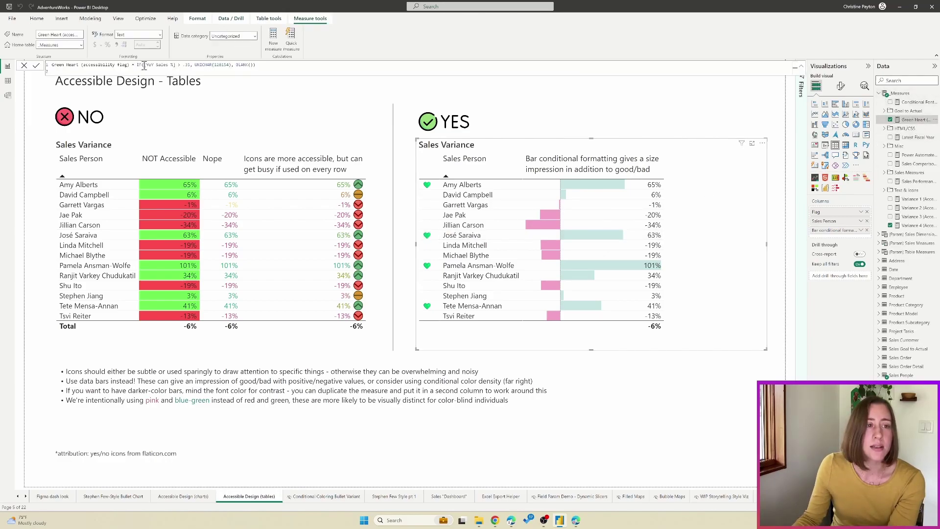
left_click_drag(145, 65, 175, 65)
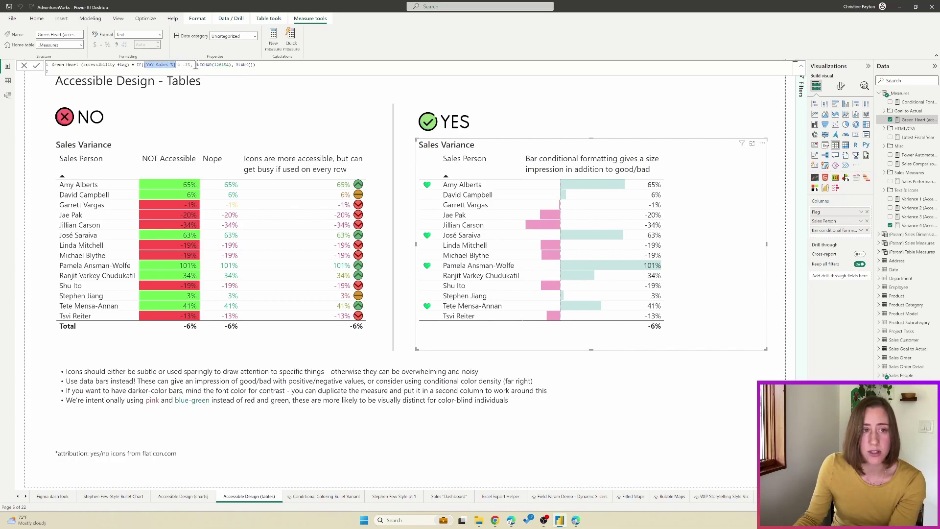
left_click_drag(195, 66, 231, 65)
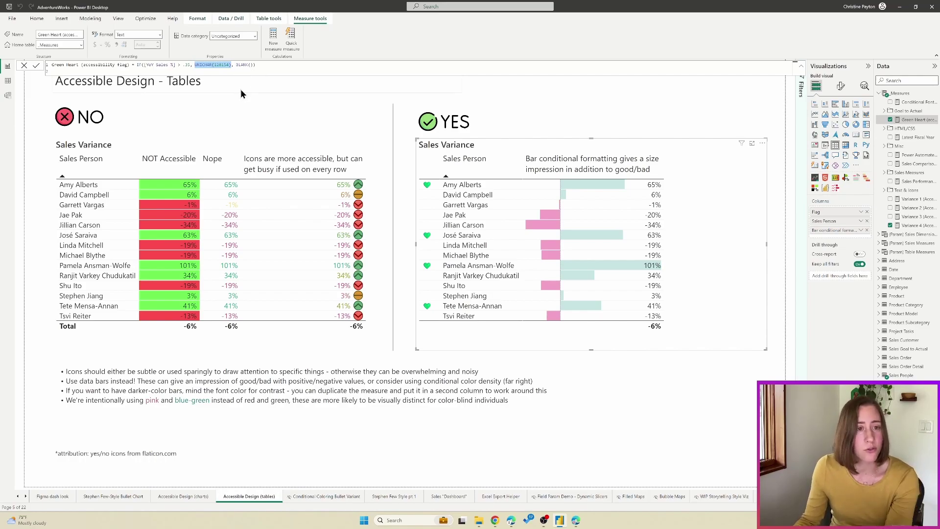
double_click(222, 64)
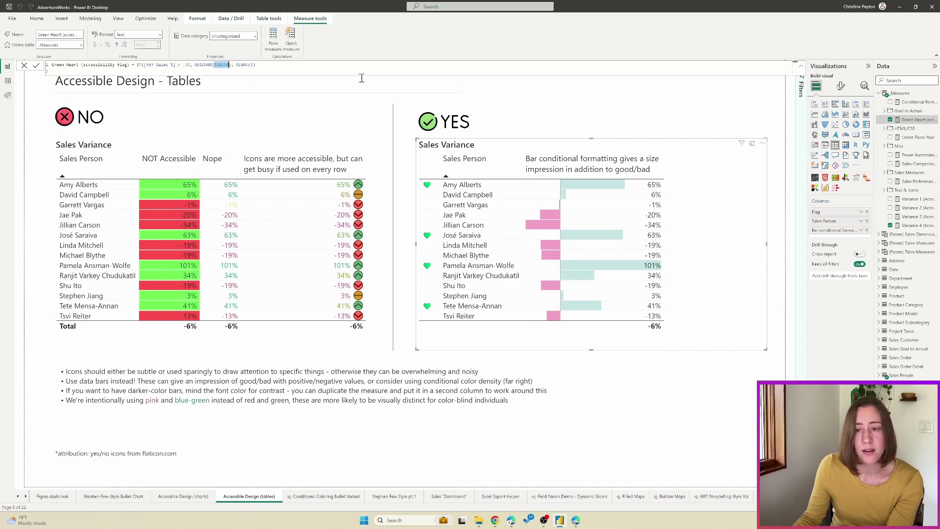
left_click(190, 66)
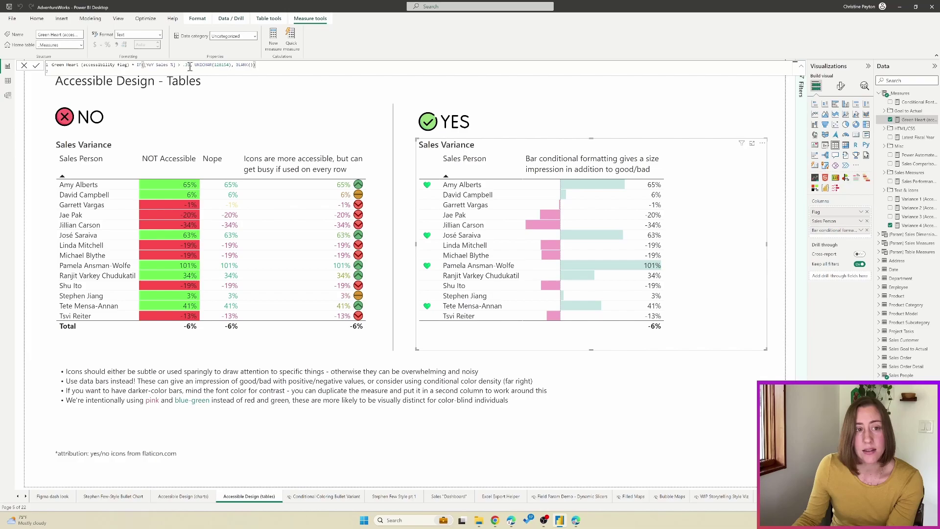
double_click(242, 65)
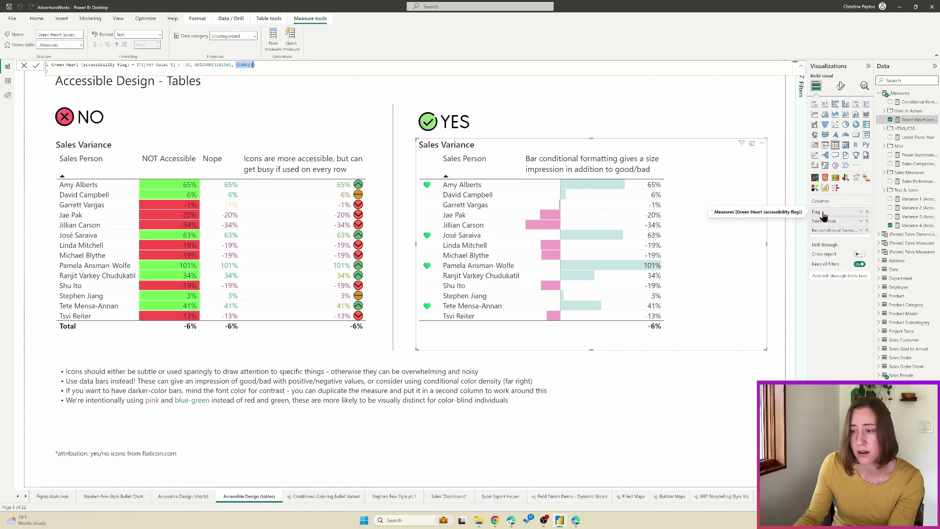
Review the Flag column's Specific column formatting in Format visual, then deselect the table
left_click(840, 87)
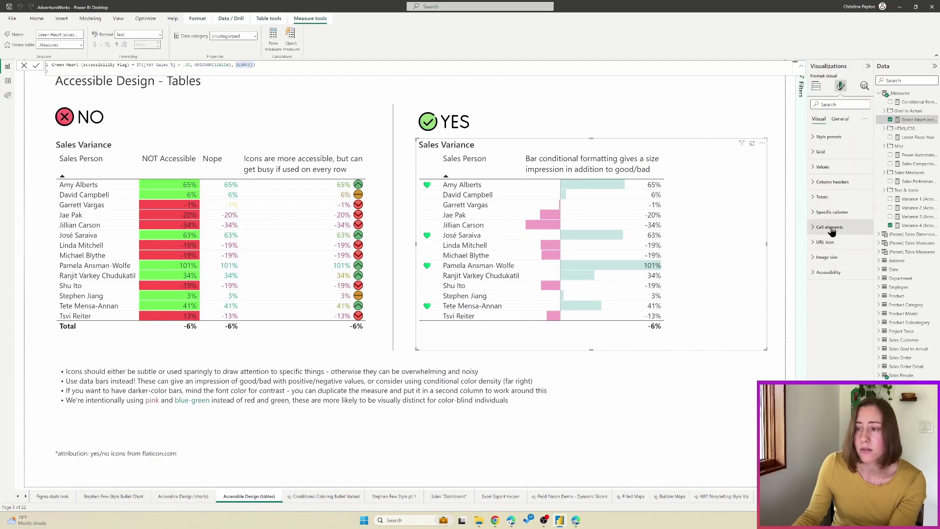
left_click(830, 213)
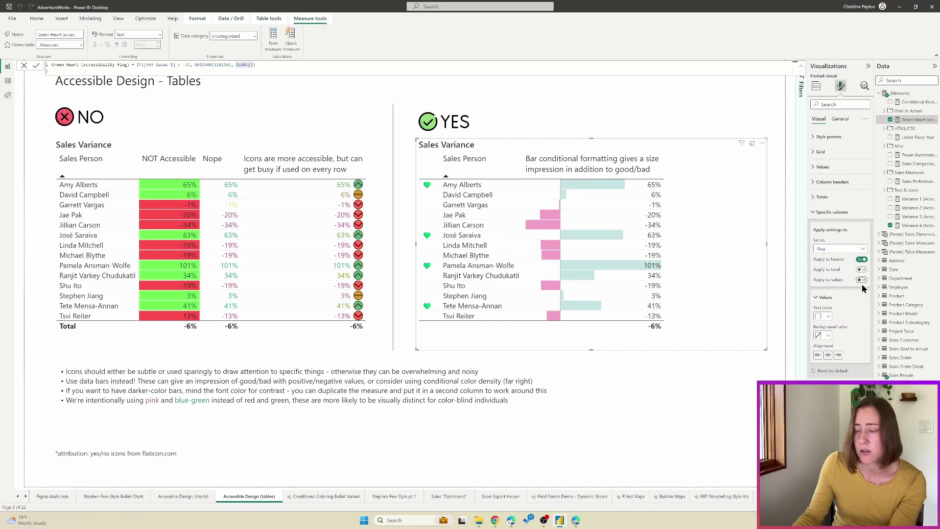
left_click(707, 372)
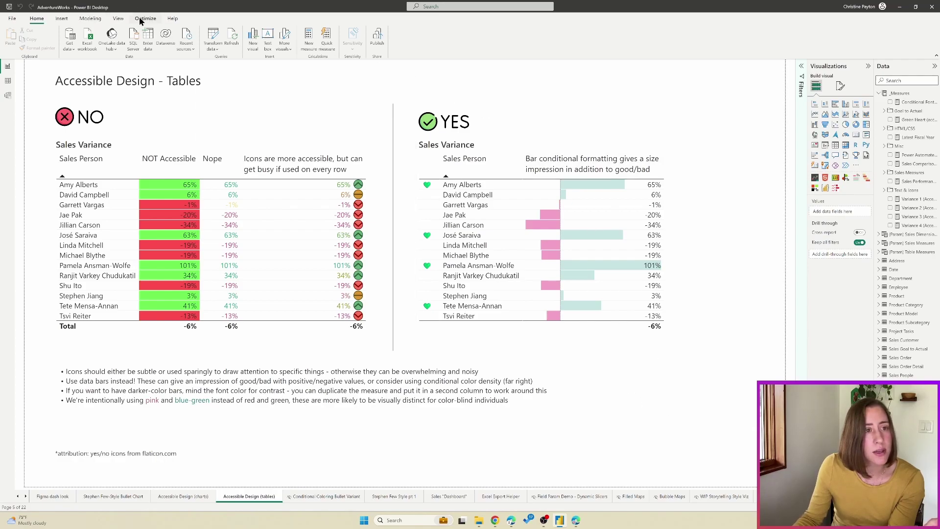
Show the Selection pane from the View ribbon in its Tab order view
left_click(119, 19)
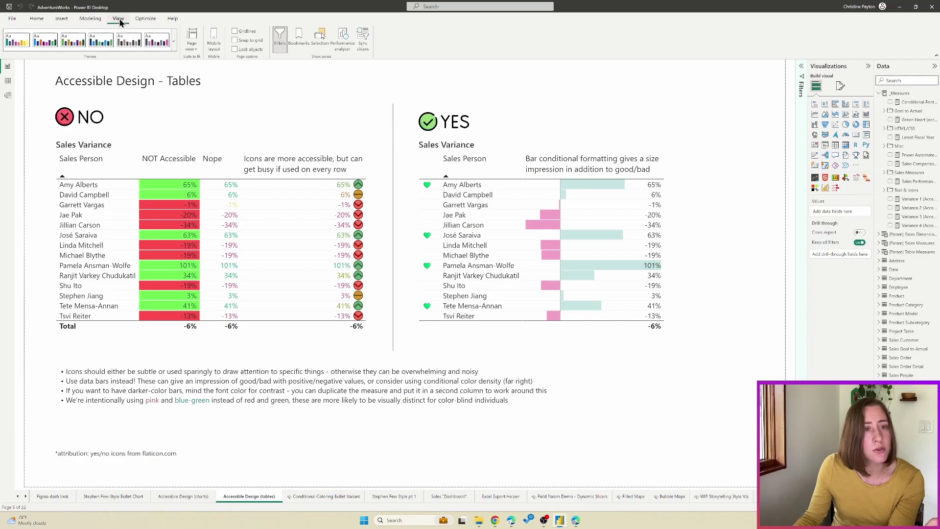
left_click(319, 40)
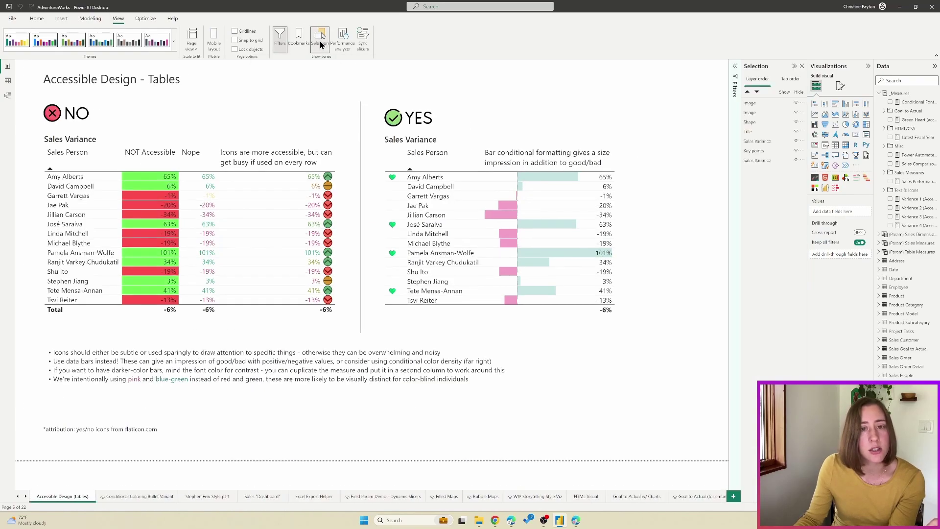
left_click(789, 83)
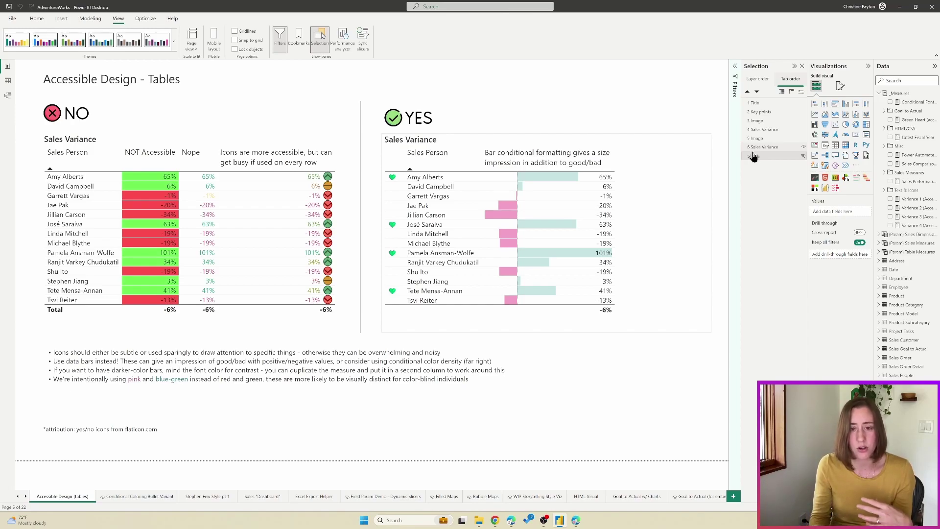
left_click(766, 148)
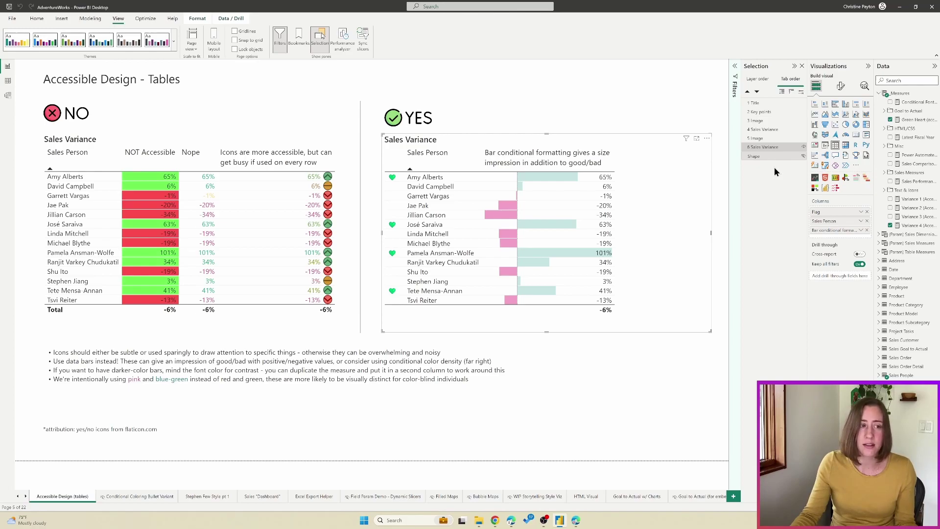
left_click(359, 118)
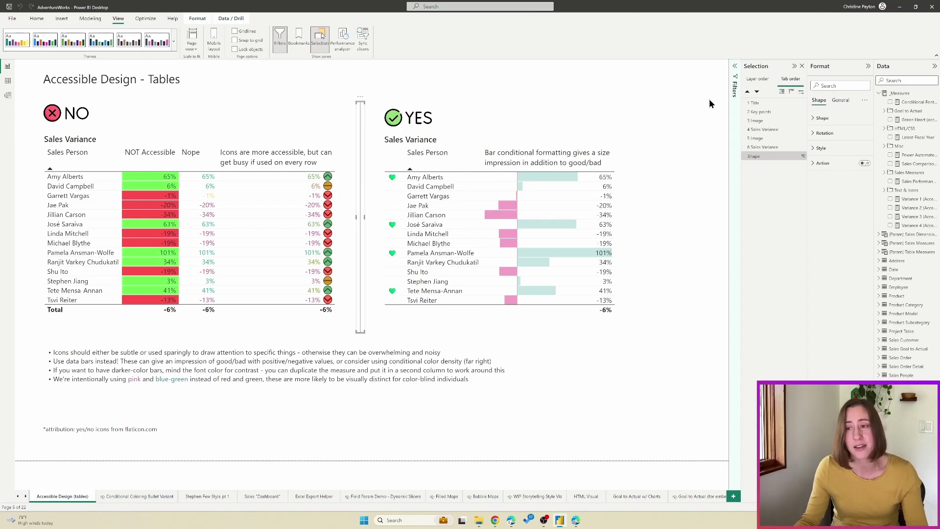
left_click(530, 90)
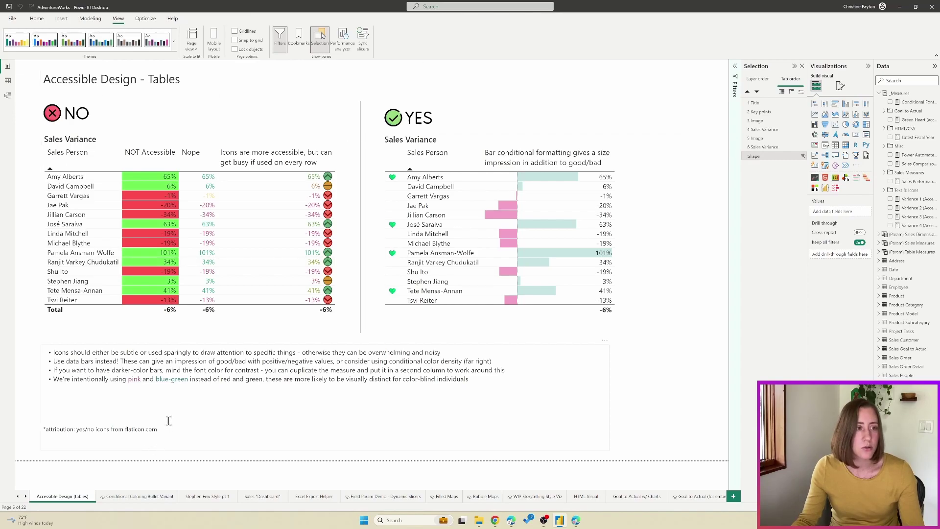
Switch to the Accessible Design (charts) page and select the multicolour NO stacked bar chart
scroll(199, 496, "up", 2)
left_click(207, 496)
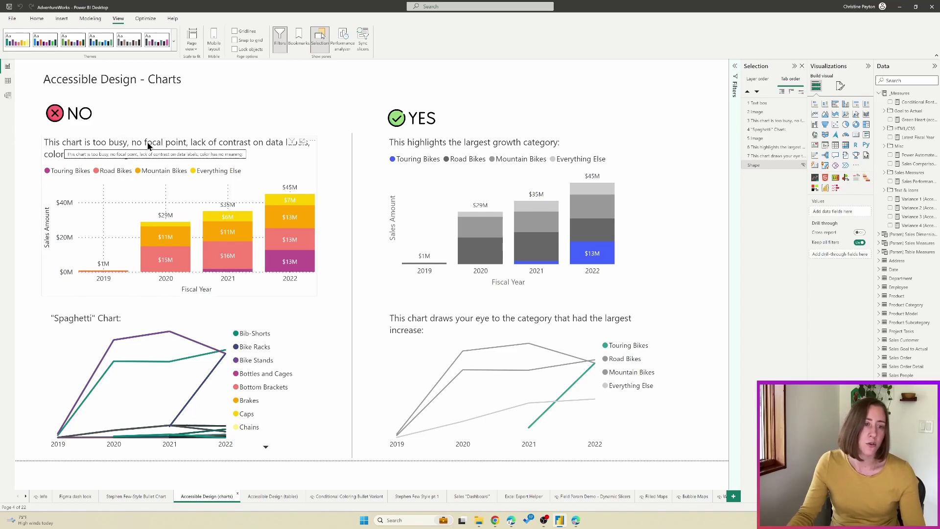
left_click(92, 144)
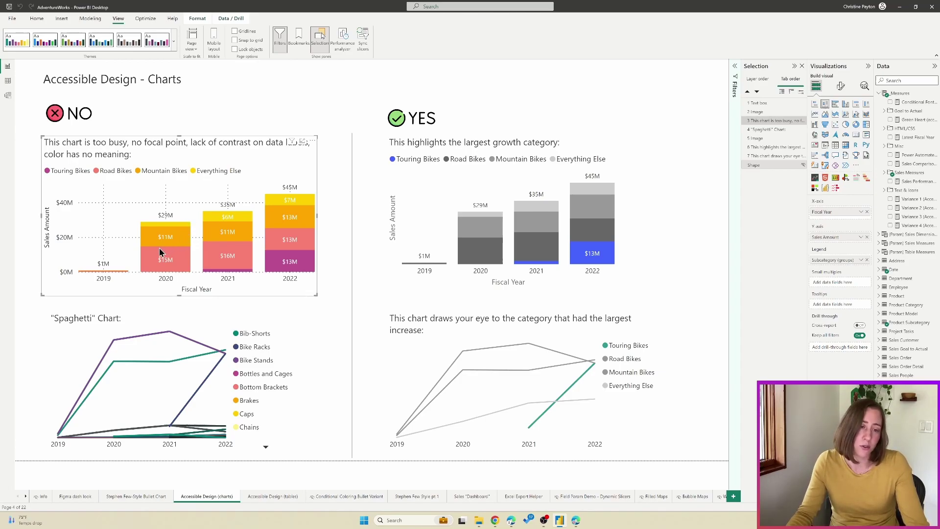
mouse_move(159, 260)
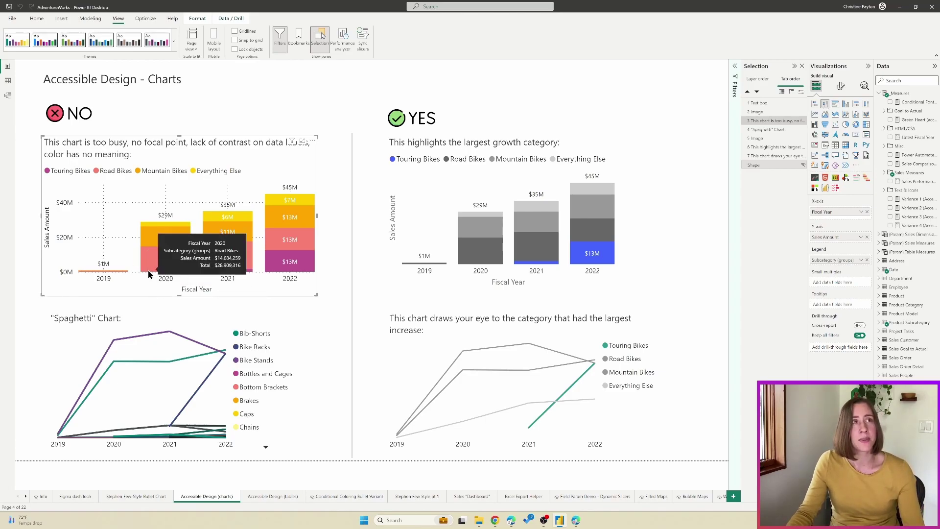
mouse_move(218, 261)
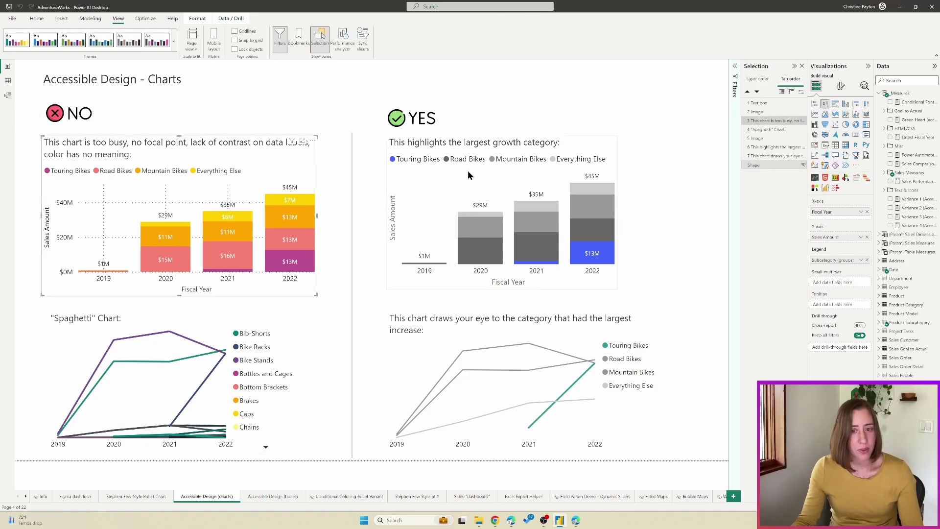
Widen the grey YES bar chart slightly by dragging its bottom-right corner right
left_click(433, 140)
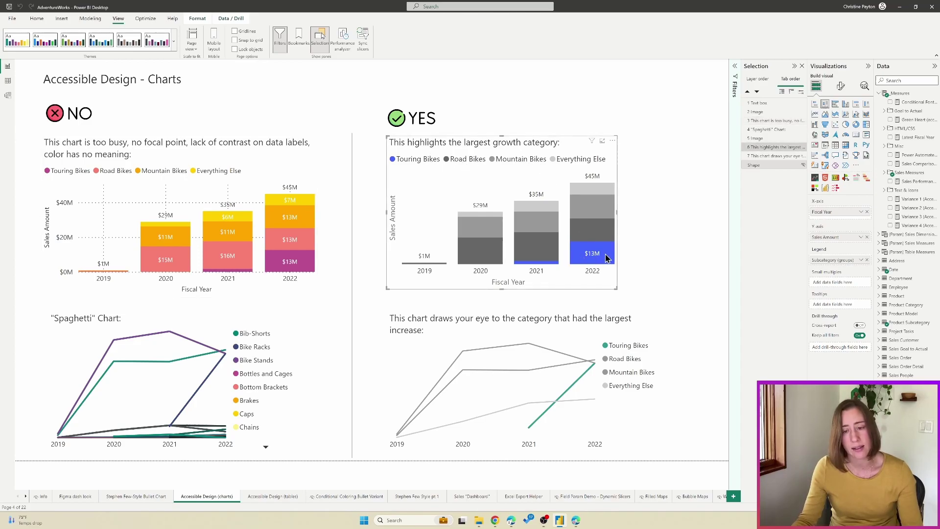
mouse_move(609, 260)
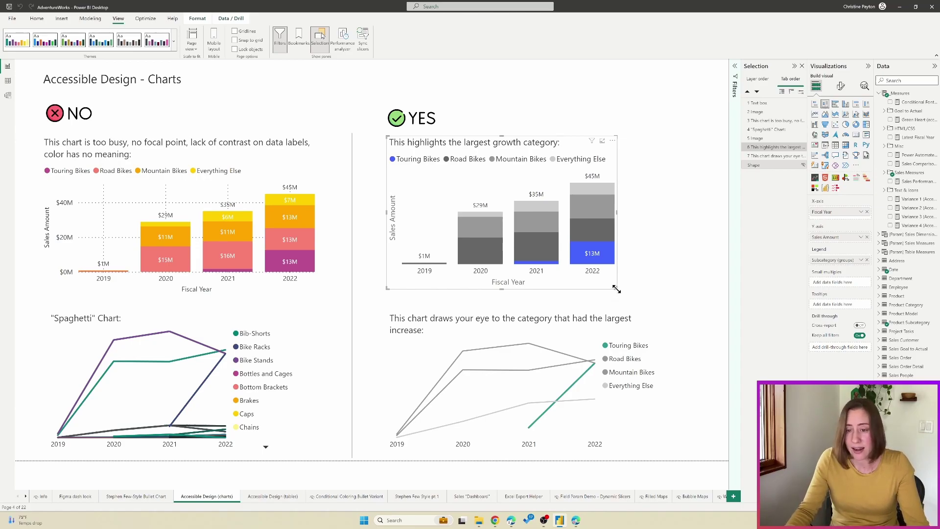
left_click_drag(620, 290, 626, 289)
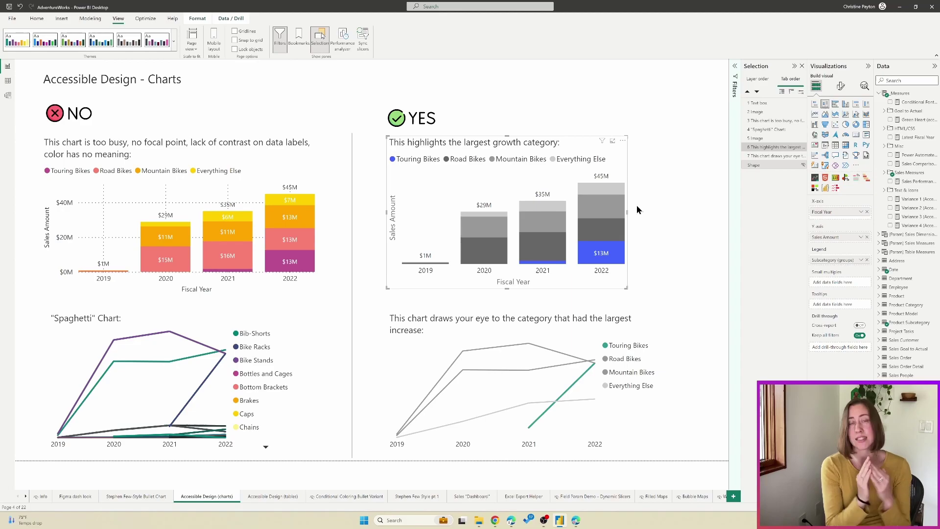
Review the YES bar chart's per-category column colours, including Touring Bikes, in Format visual
left_click(840, 86)
left_click(834, 230)
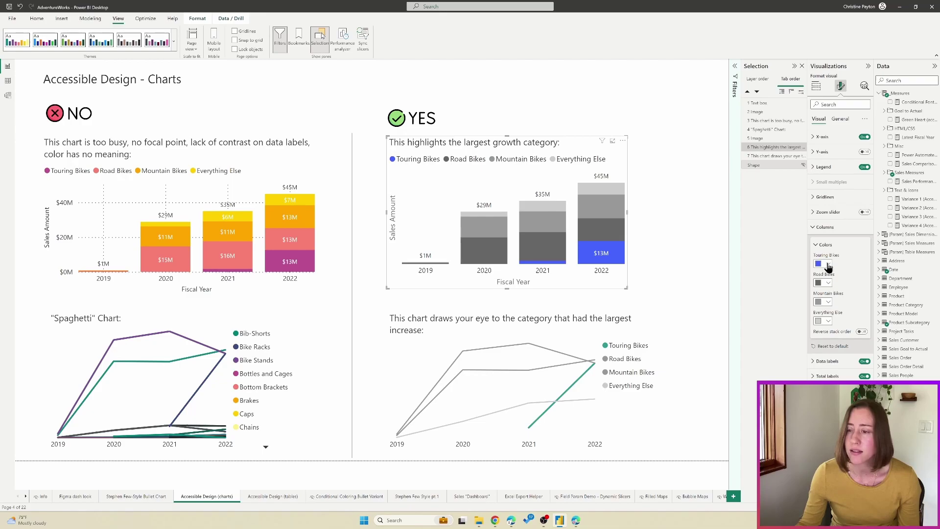
left_click(828, 264)
left_click(828, 263)
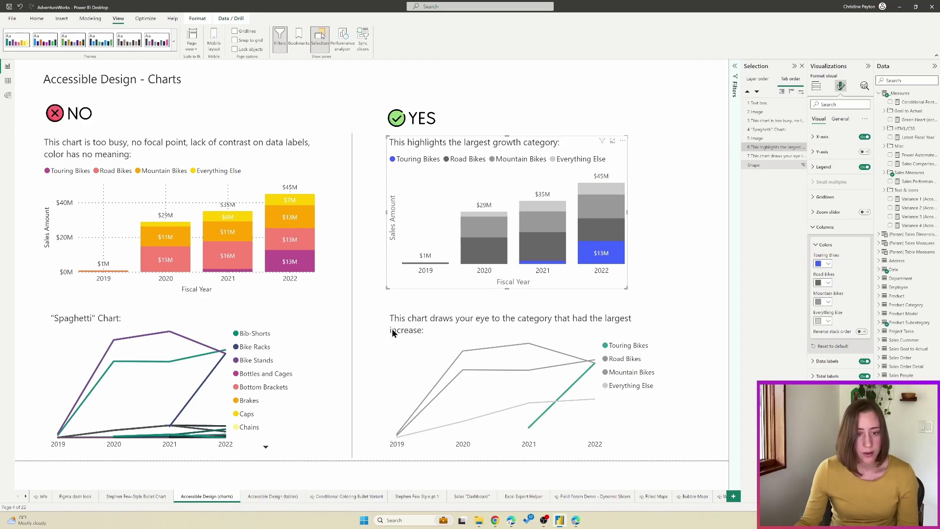
left_click(408, 315)
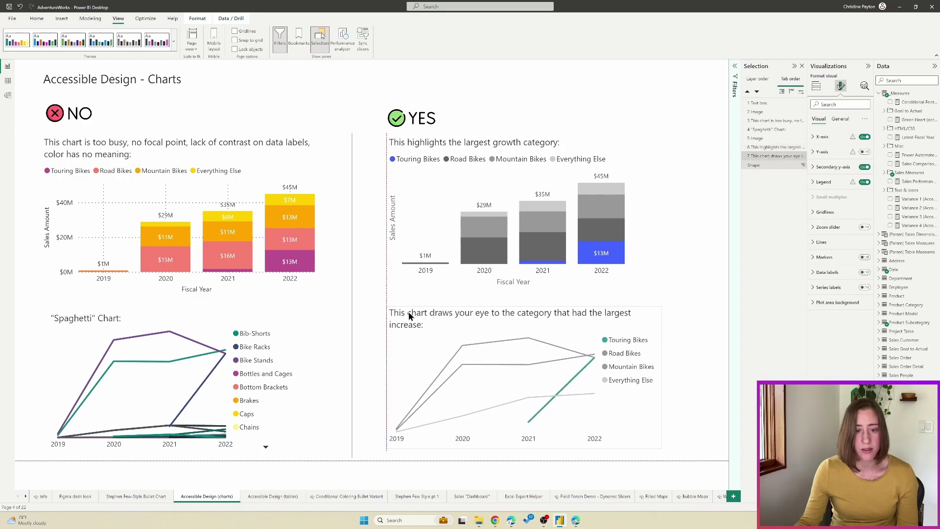
Compare tooltips on both line charts, then select the YES line chart to list its fields
left_click(293, 360)
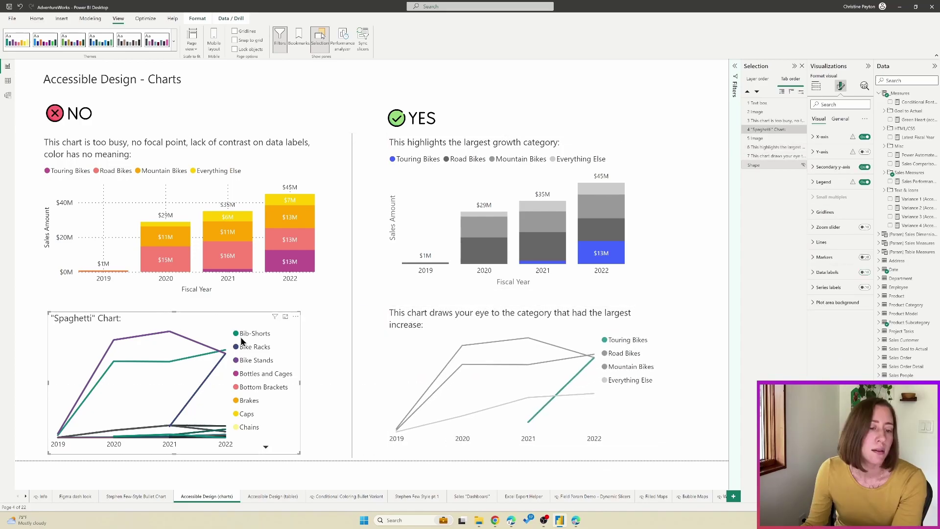
left_click(316, 362)
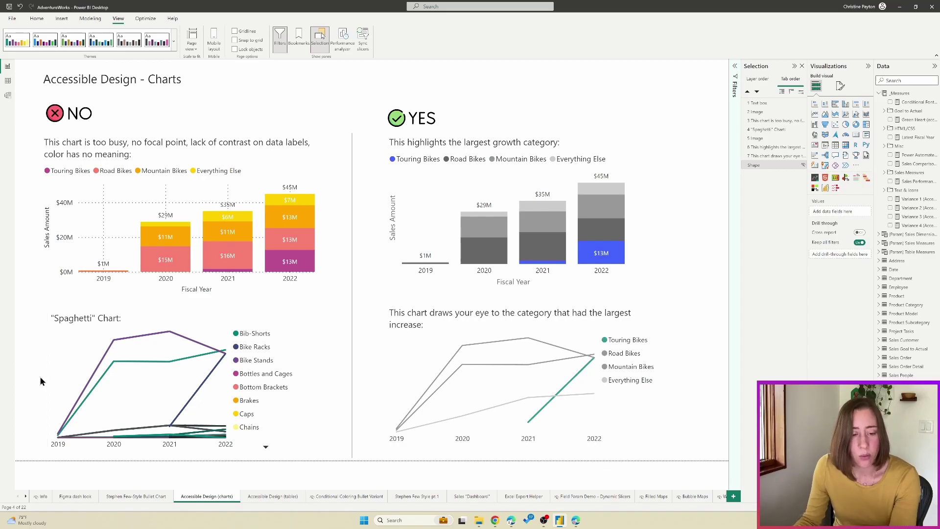
mouse_move(66, 382)
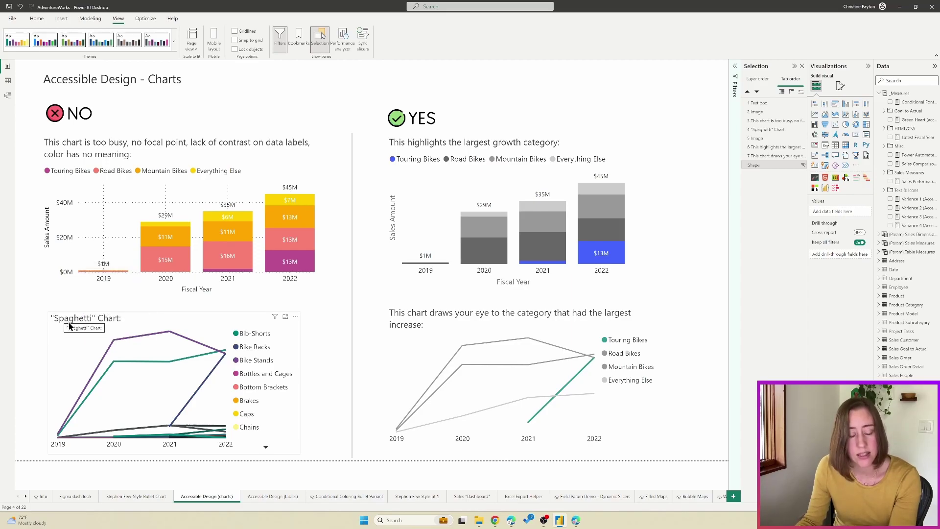
mouse_move(448, 328)
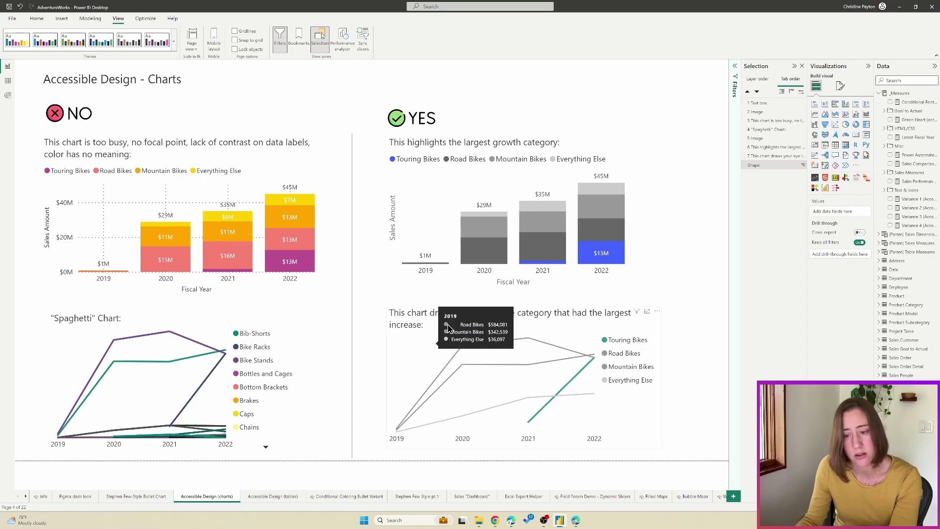
left_click(406, 318)
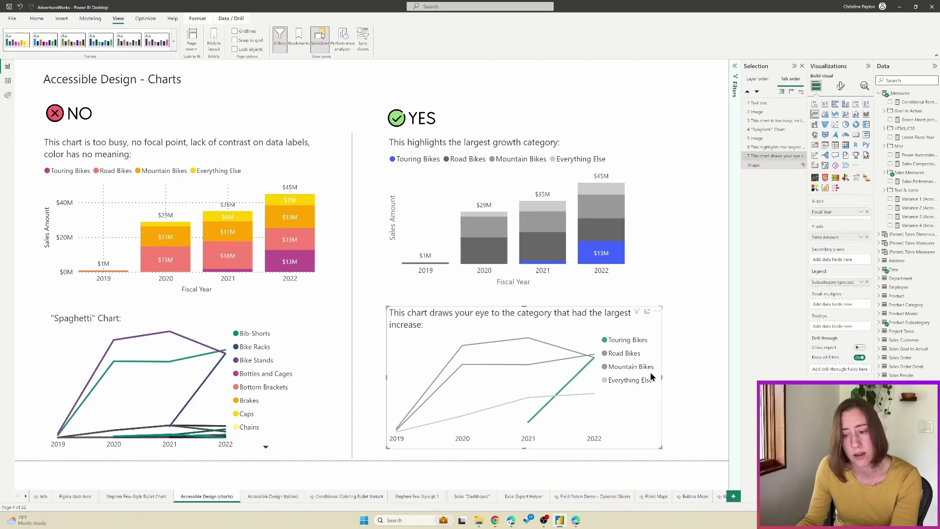
Inspect the Subcategory (groups) definitions lumping other subcategories into Everything Else, then close them unchanged
left_click(884, 322)
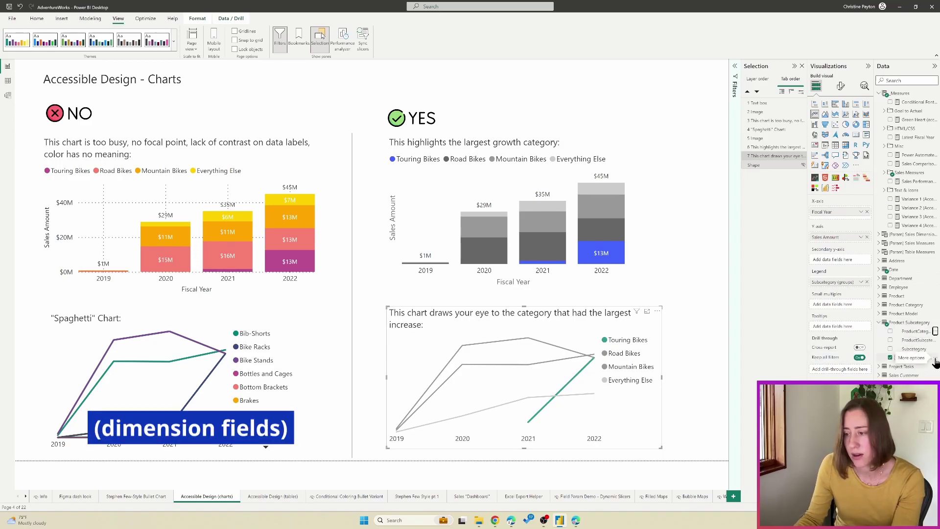
left_click(934, 359)
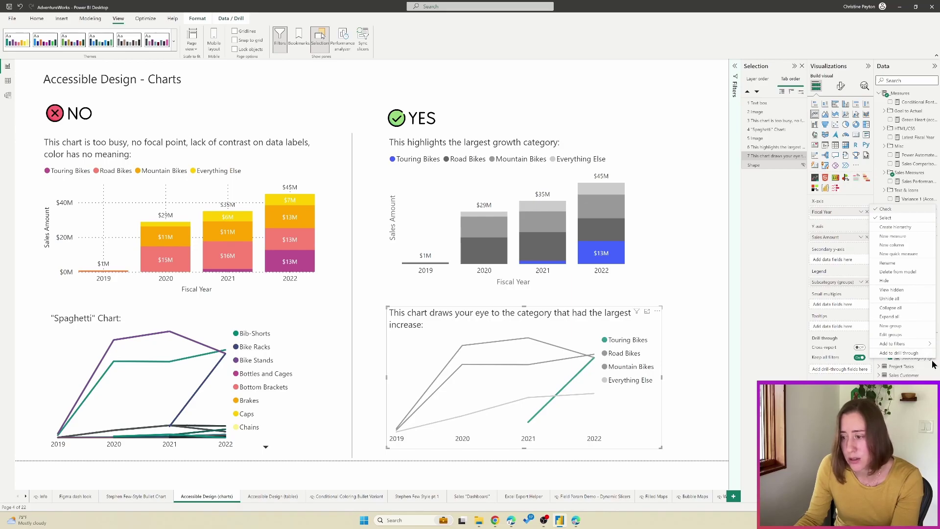
left_click(911, 335)
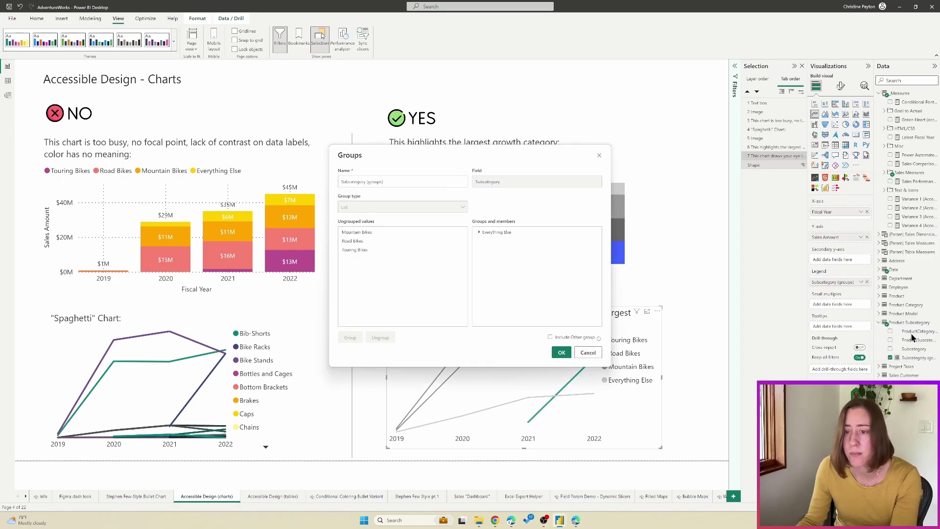
left_click(598, 157)
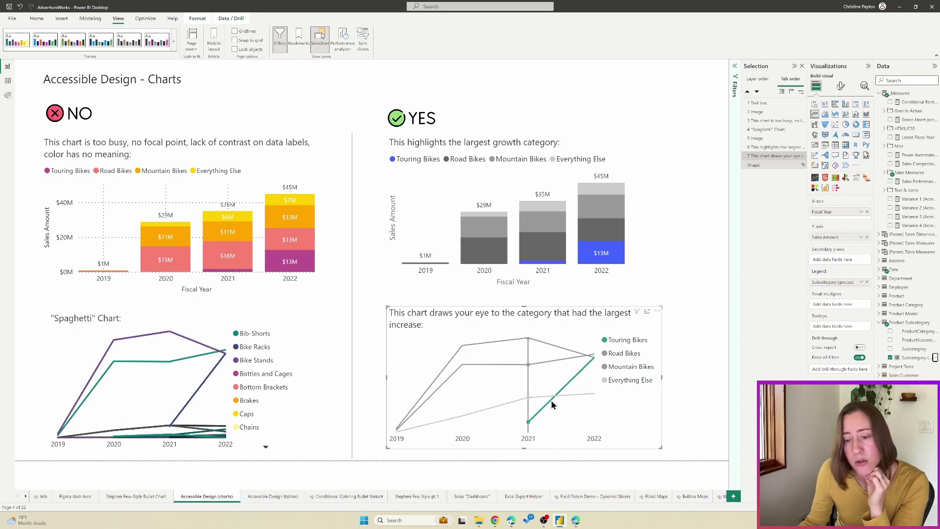
mouse_move(551, 401)
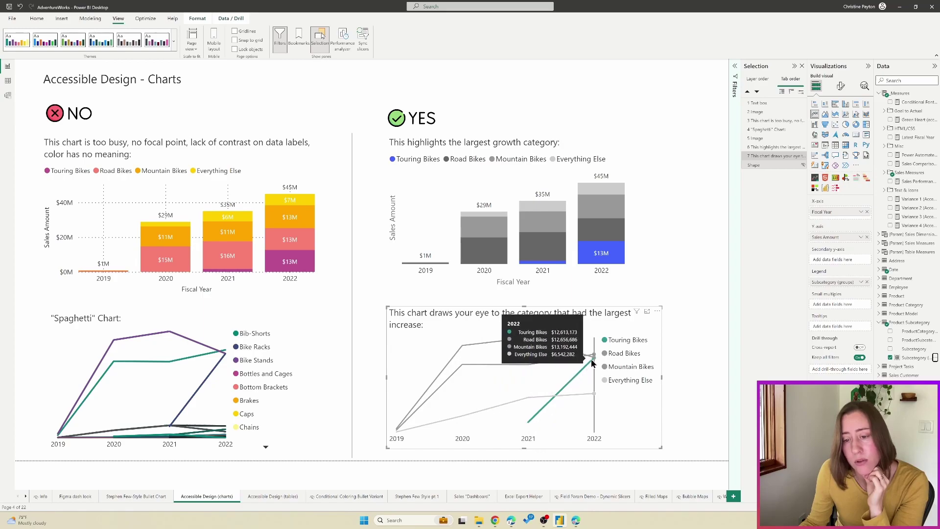
left_click(646, 289)
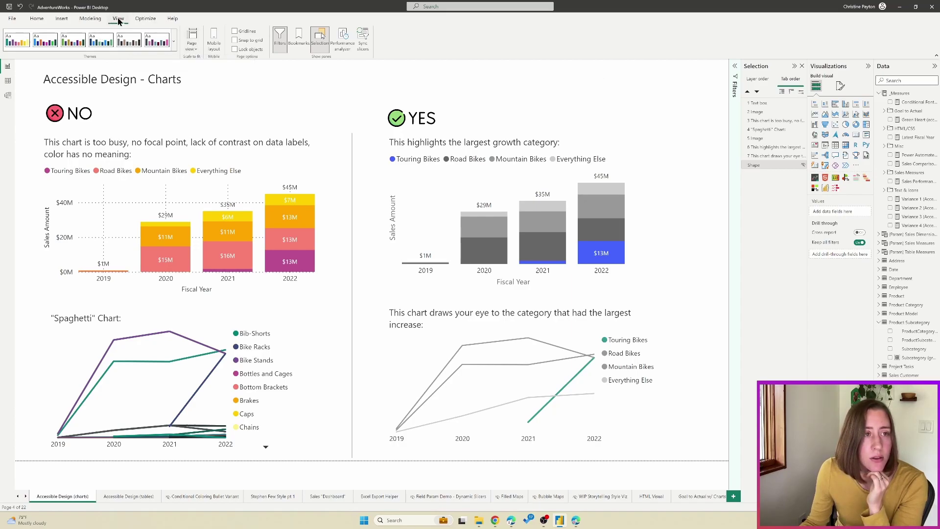
Restore the maximized Power BI Desktop window and nudge it slightly up and left
left_click(192, 49)
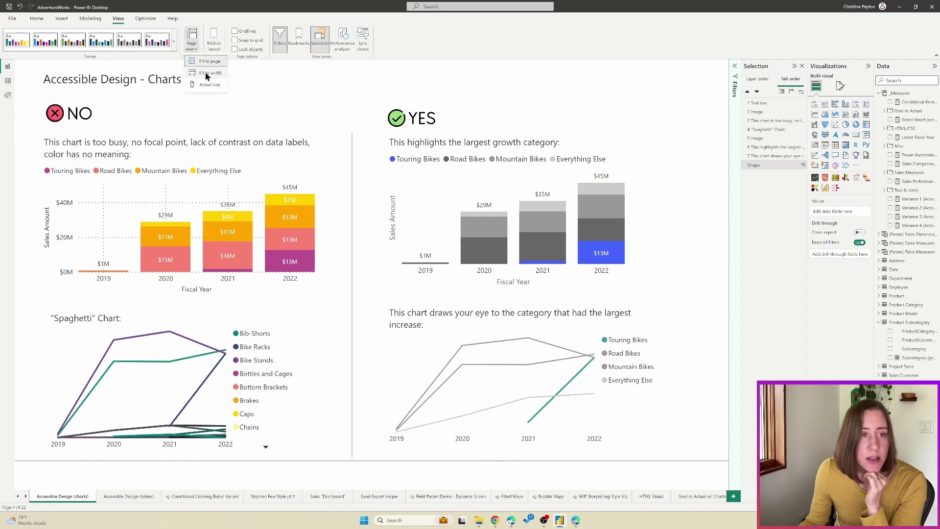
double_click(621, 10)
left_click_drag(513, 32, 484, 25)
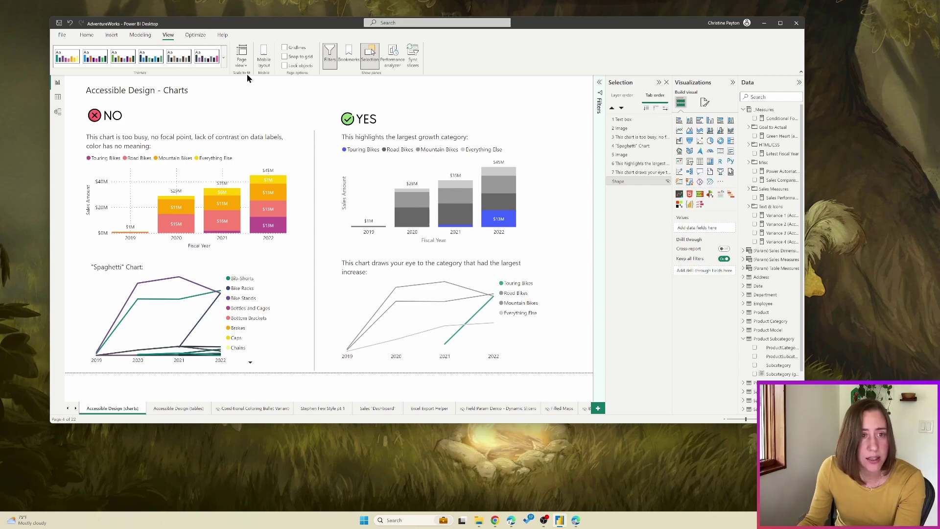
Shrink the Power BI Desktop window, move it left, and enlarge it again
left_click(238, 64)
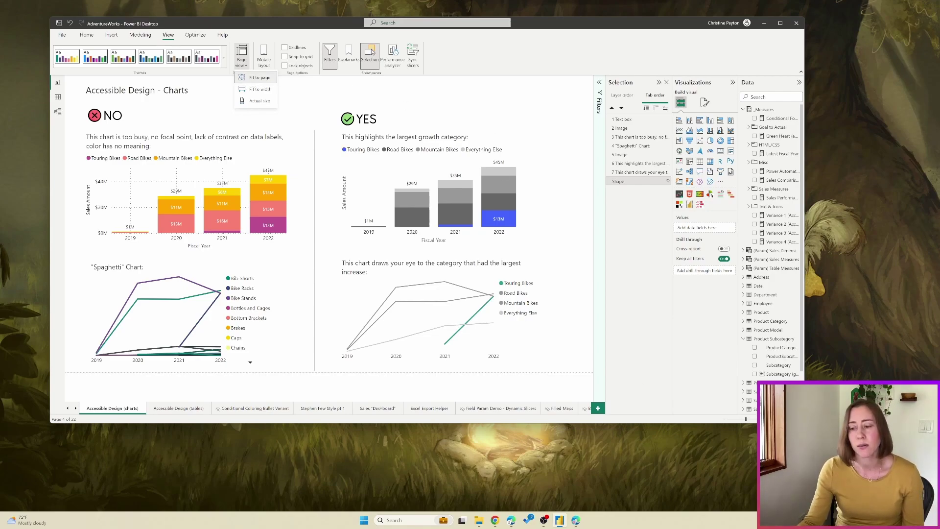
left_click_drag(805, 423, 535, 317)
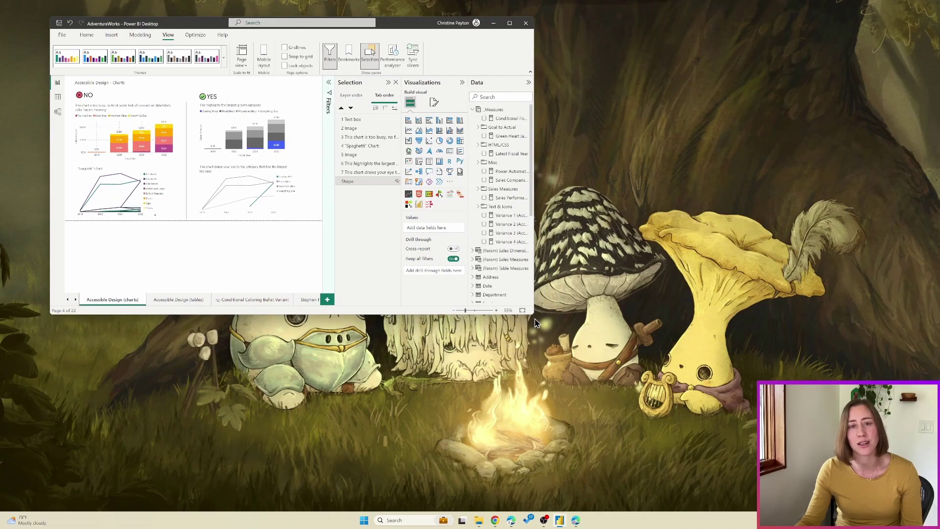
left_click_drag(403, 22, 454, 48)
left_click_drag(585, 339, 828, 475)
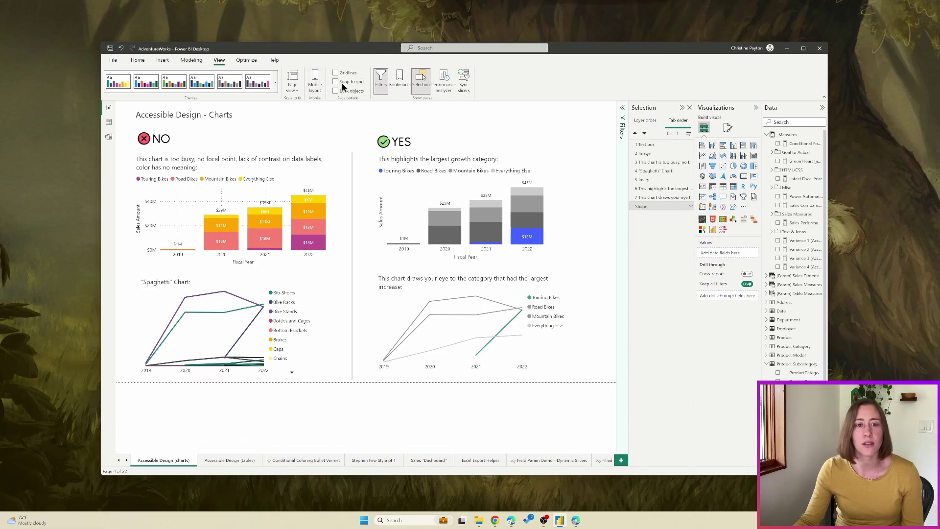
Fit the report page to width and narrow and shorten the window to hide the page tabs
left_click(291, 90)
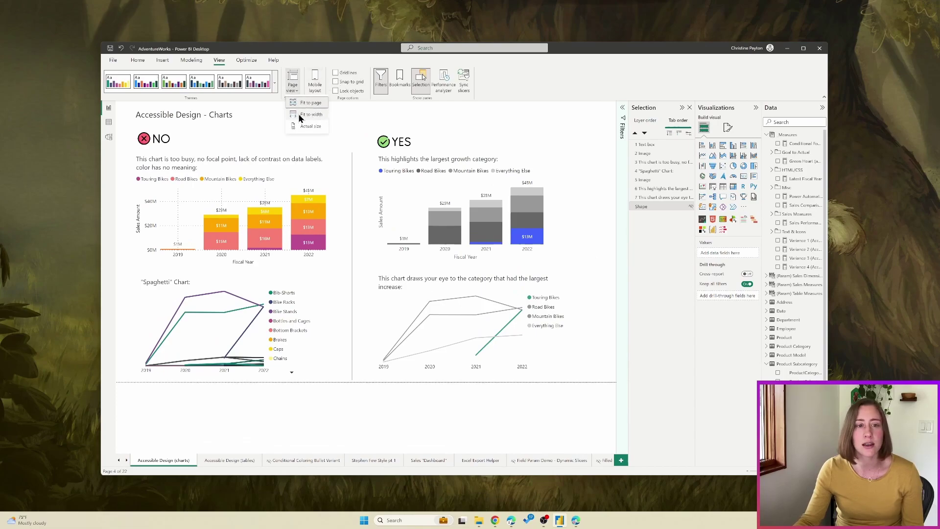
left_click(300, 115)
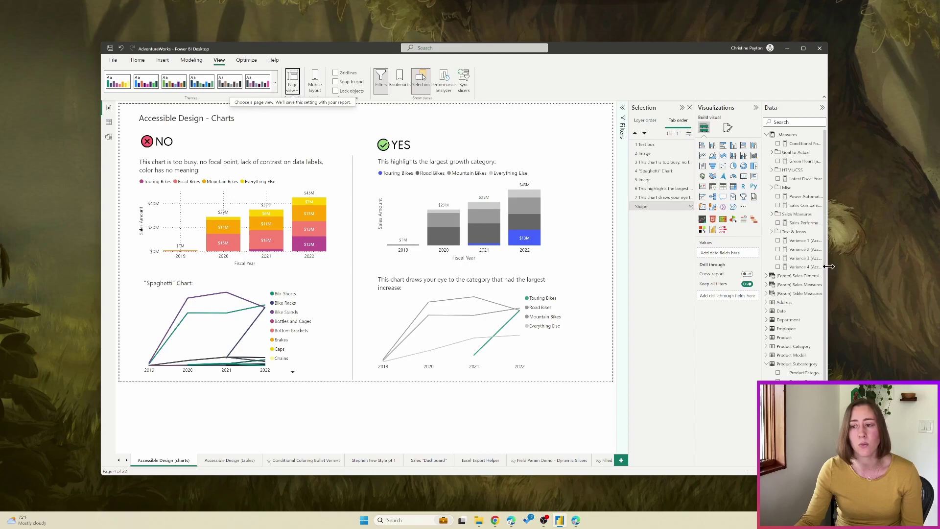
left_click_drag(828, 271, 851, 292)
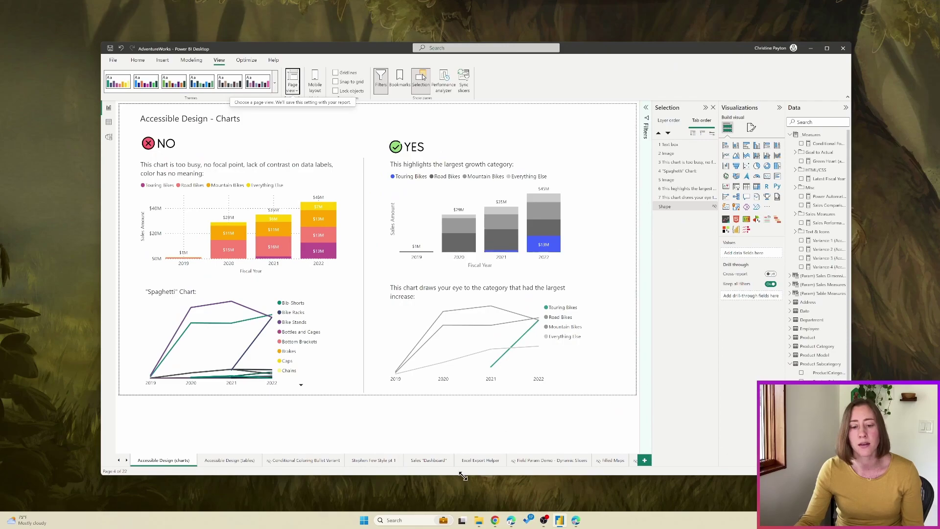
left_click_drag(475, 476, 481, 317)
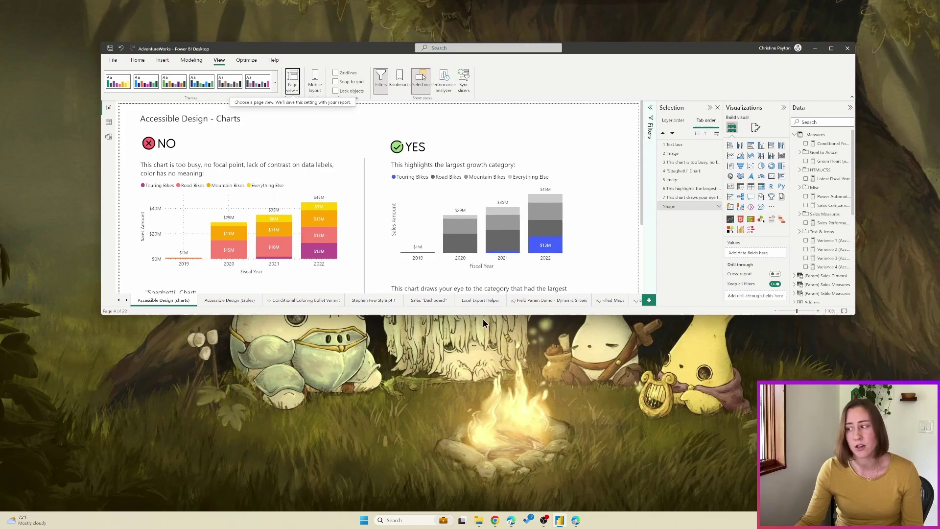
mouse_move(506, 244)
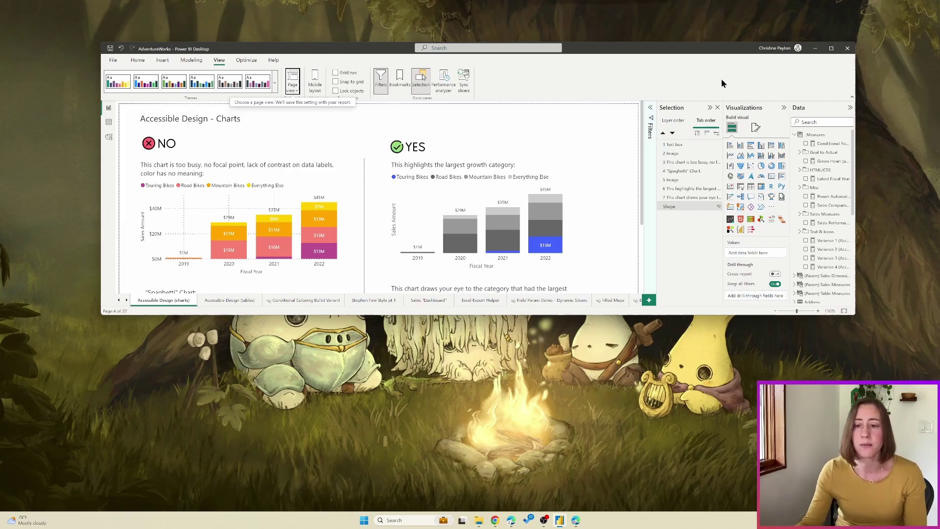
Make the window taller and set the page view to Actual size
left_click_drag(739, 317, 737, 416)
left_click(293, 86)
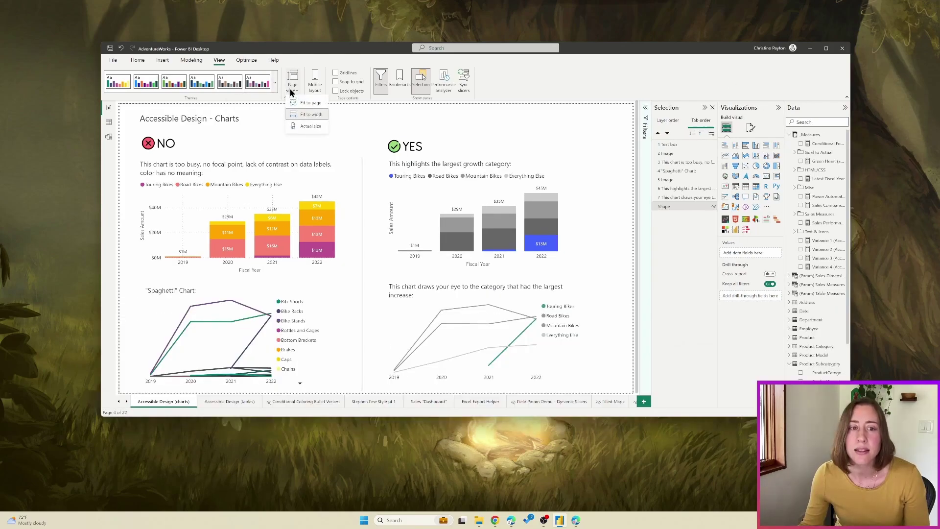
left_click(306, 127)
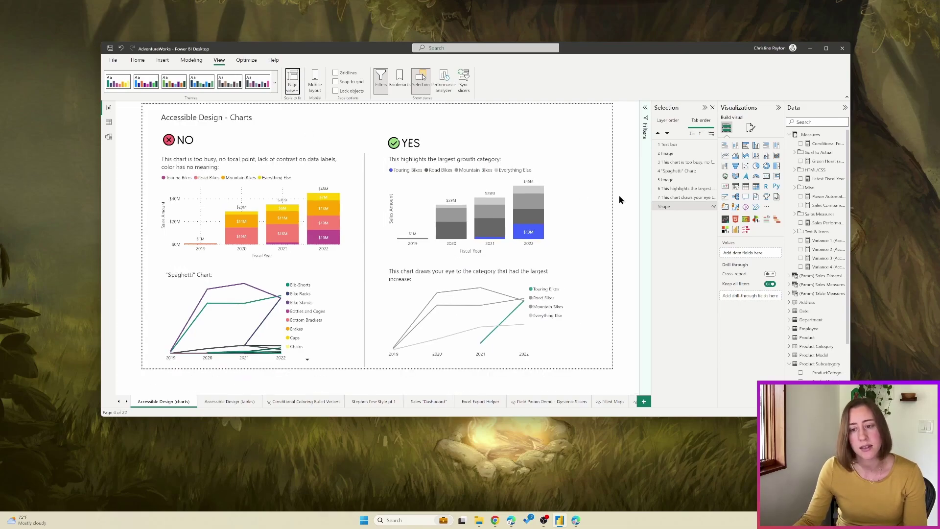
Resize the window to reflow the report, then maximize it to fill the screen
left_click_drag(851, 416, 675, 406)
left_click_drag(682, 416, 721, 390)
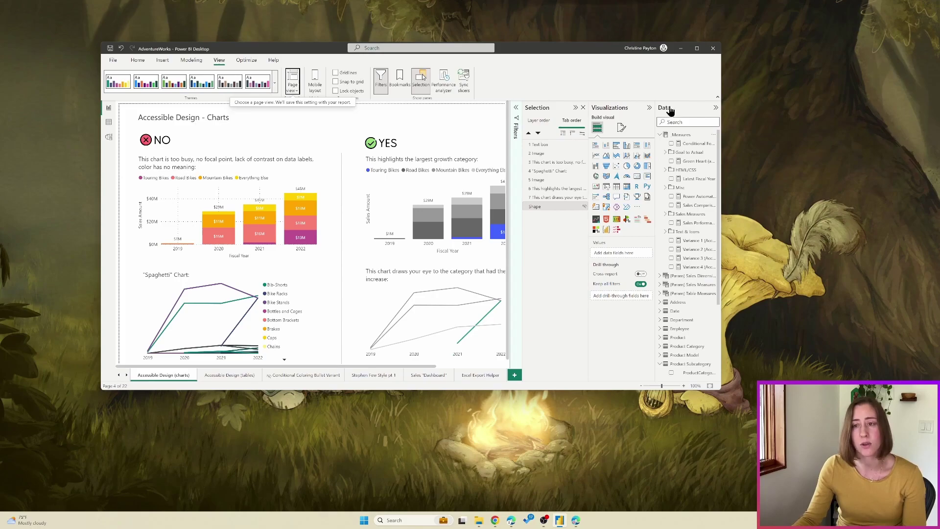
key("super+Up")
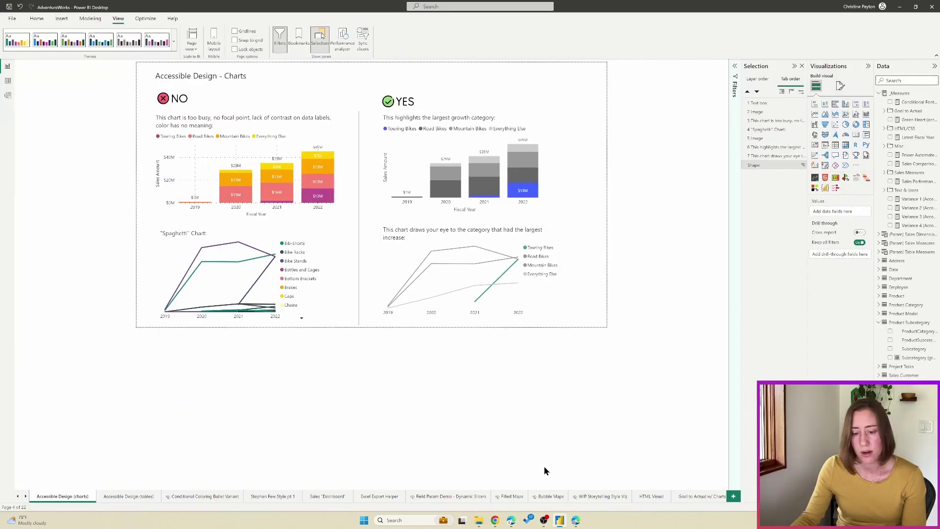
mouse_move(497, 520)
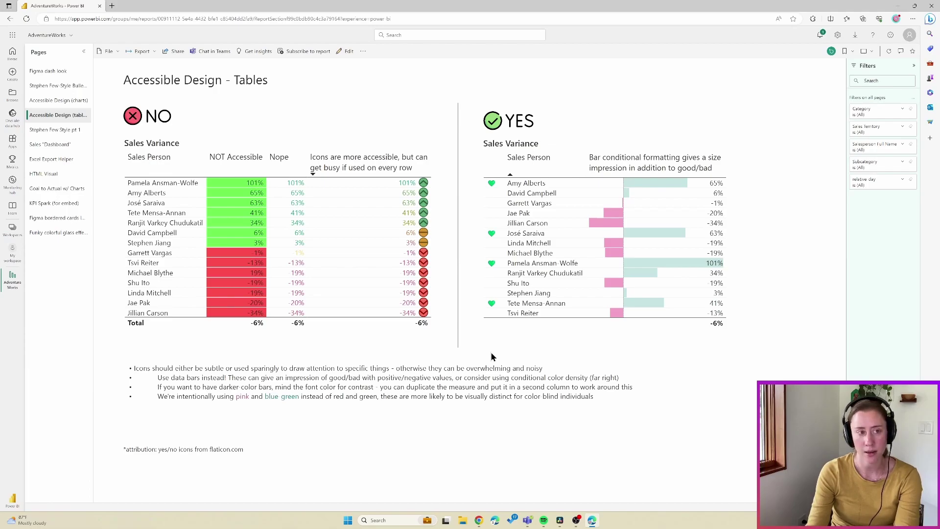
Bring up the accessibility quick links, review the keyboard shortcuts reference, and close it
key("Tab")
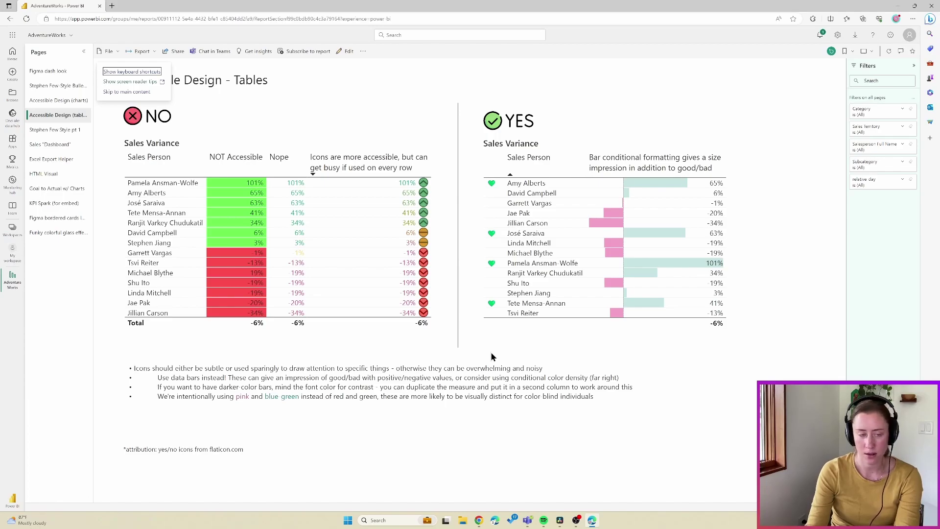
key("Return")
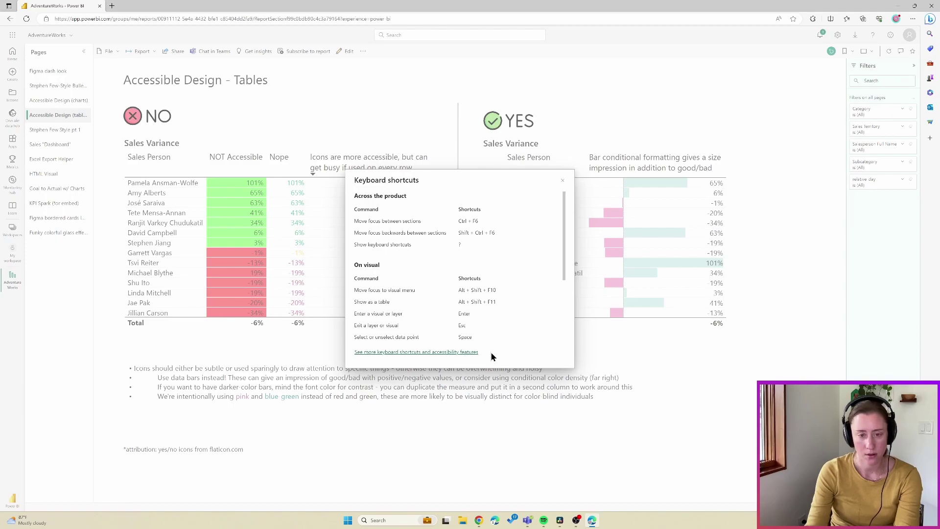
left_click(563, 184)
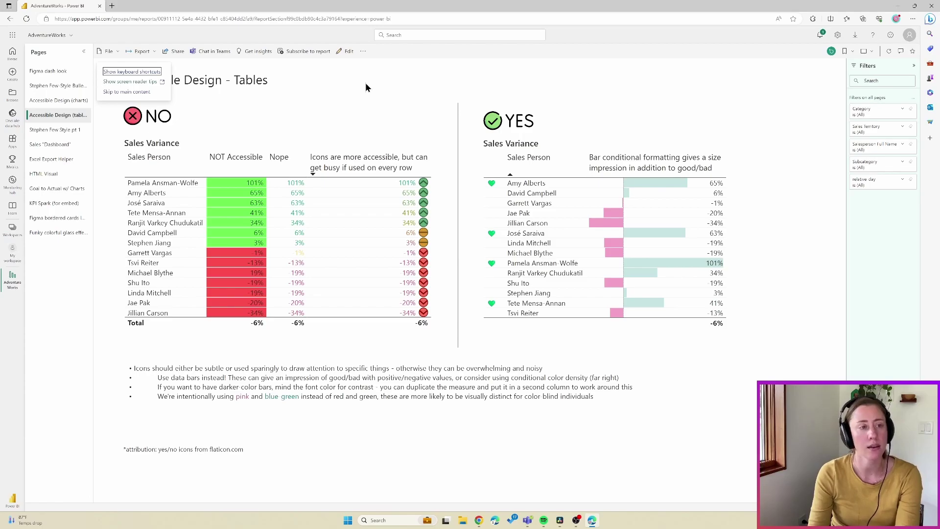
Skip to main content and move focus onto the left Sales Variance table
key("Tab")
key("Tab")
key("Return")
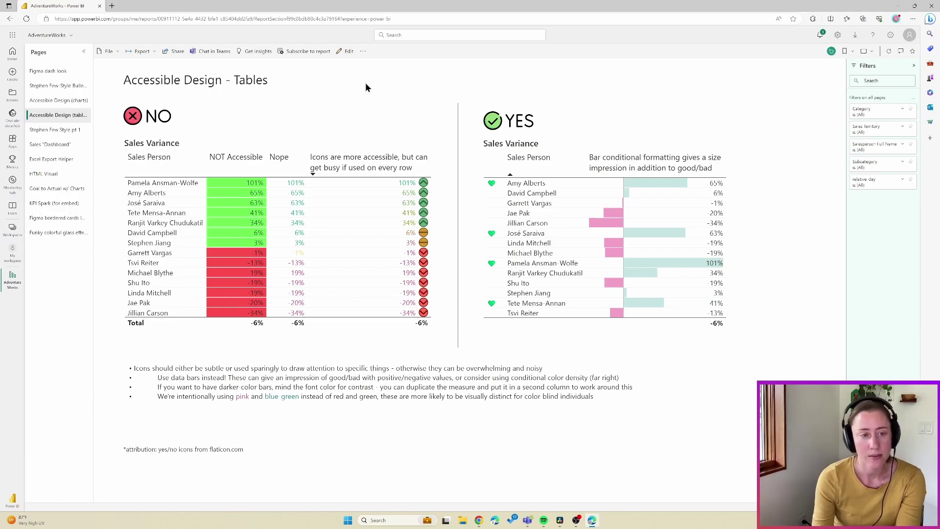
key("Tab")
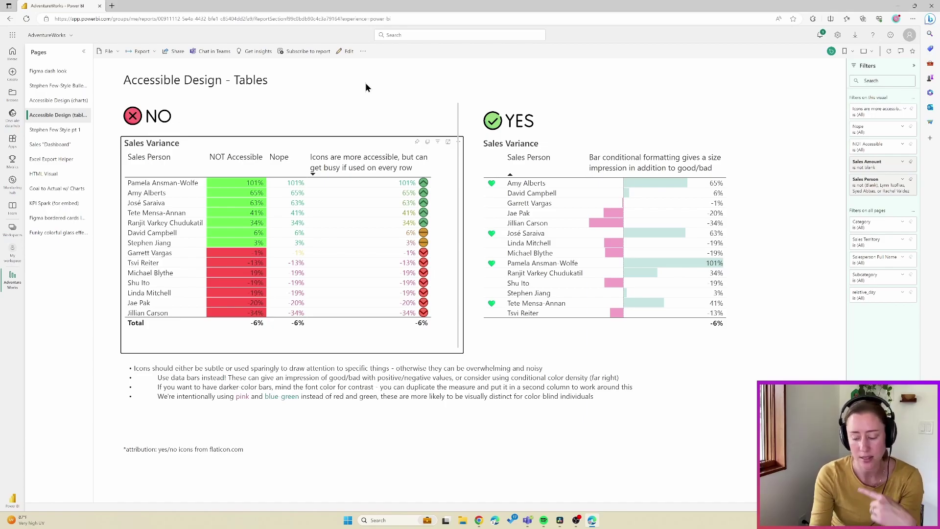
Enter the left table with Ctrl+Right, go down two rows and right to the 65% cell
key("ctrl+Right")
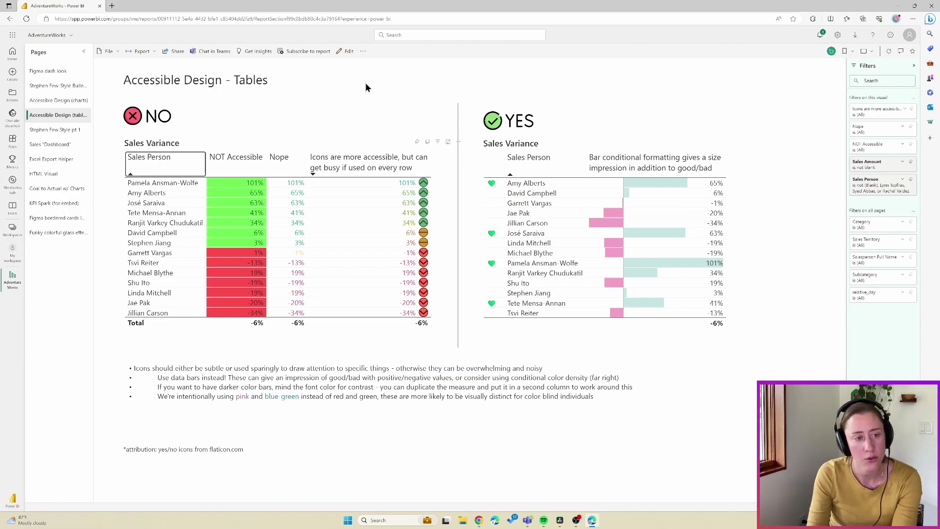
key("Down")
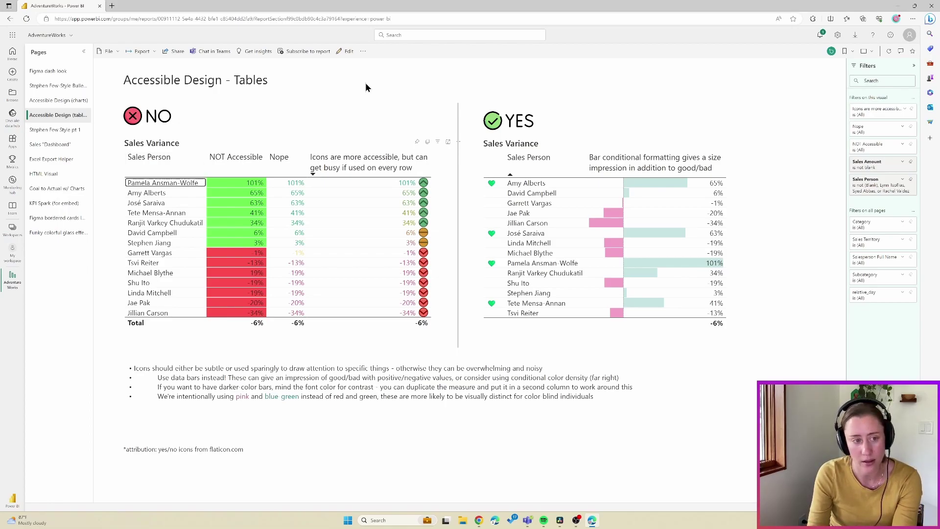
key("Down")
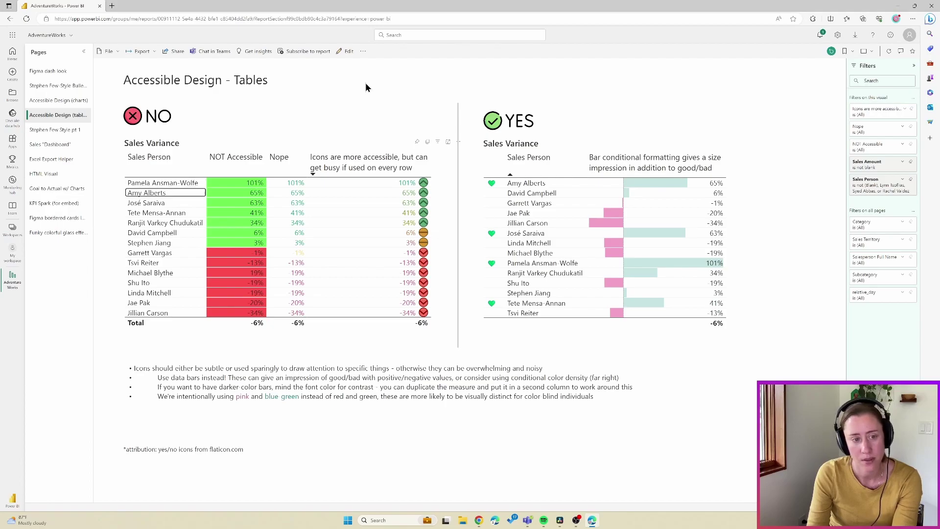
key("Right")
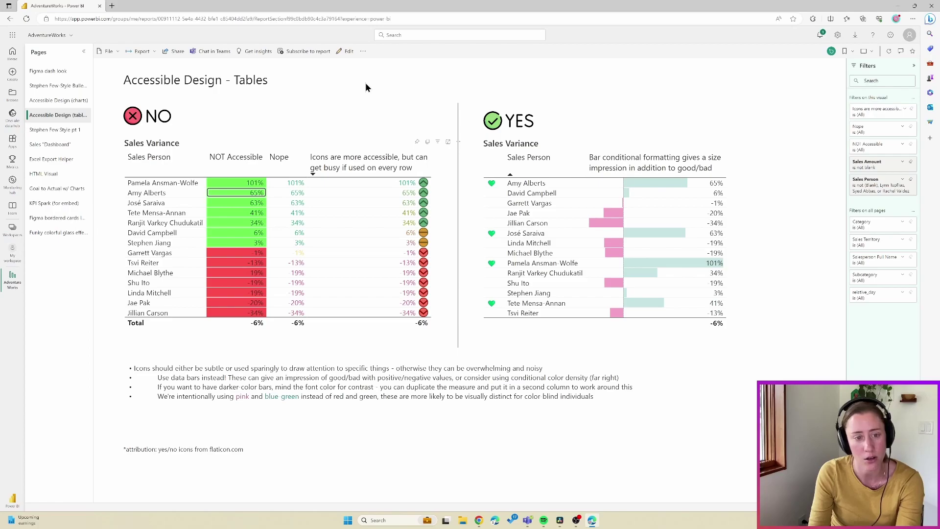
Move focus into the right YES table to the first salesperson's bar and 65% value
left_click(365, 83)
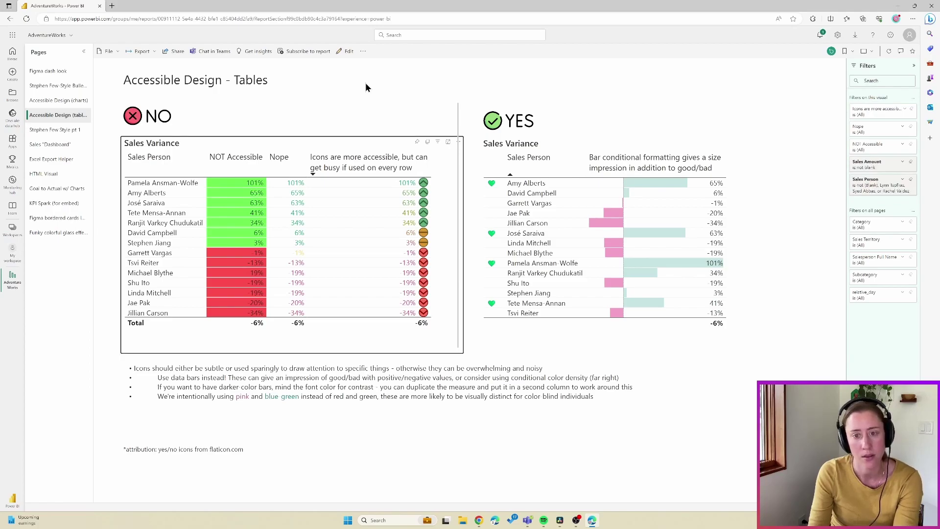
key("Tab")
key("ctrl+Right")
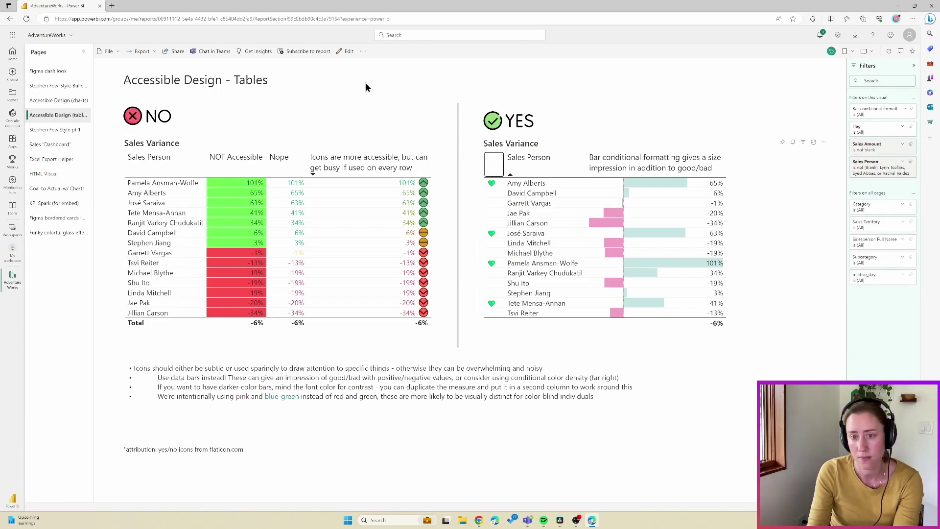
key("Down")
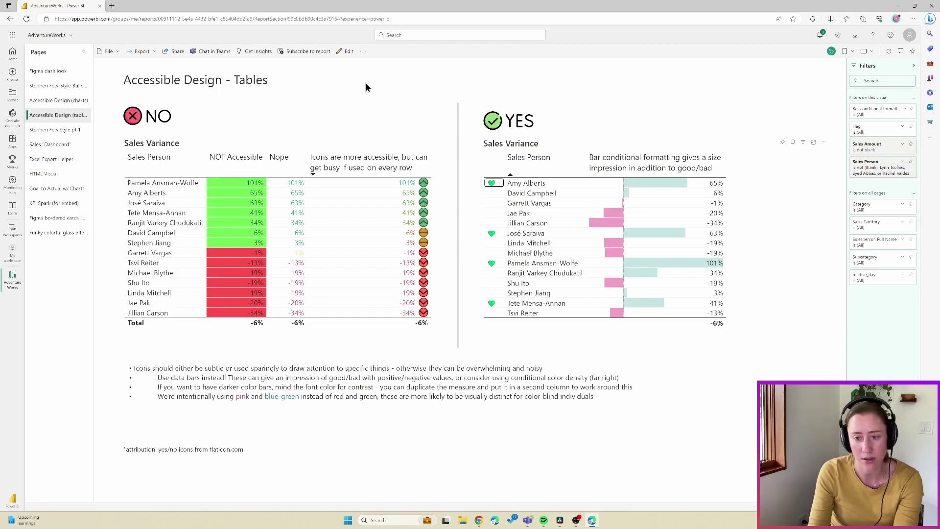
key("Right")
key("Right")
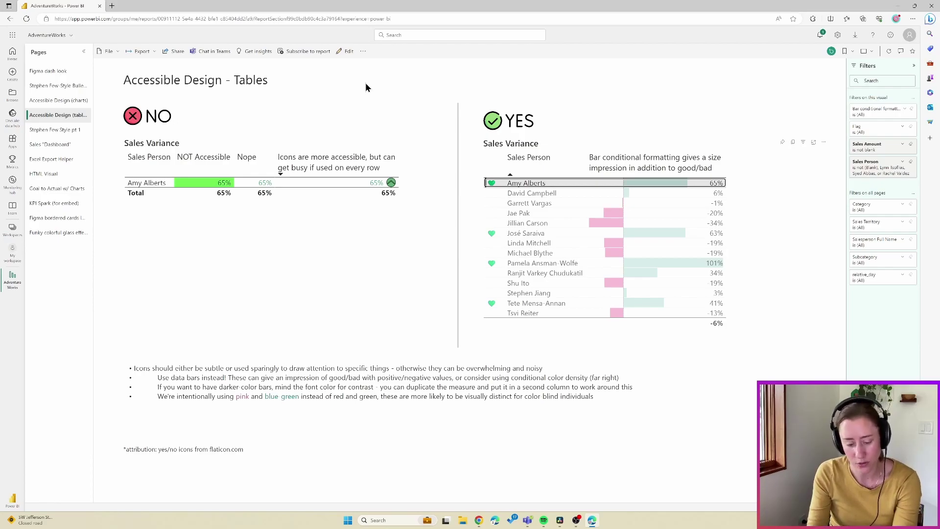
Shift focus through the notes box and Filters pane to the page list, collapse and re-expand it, then land on Figma dash look
key("Tab")
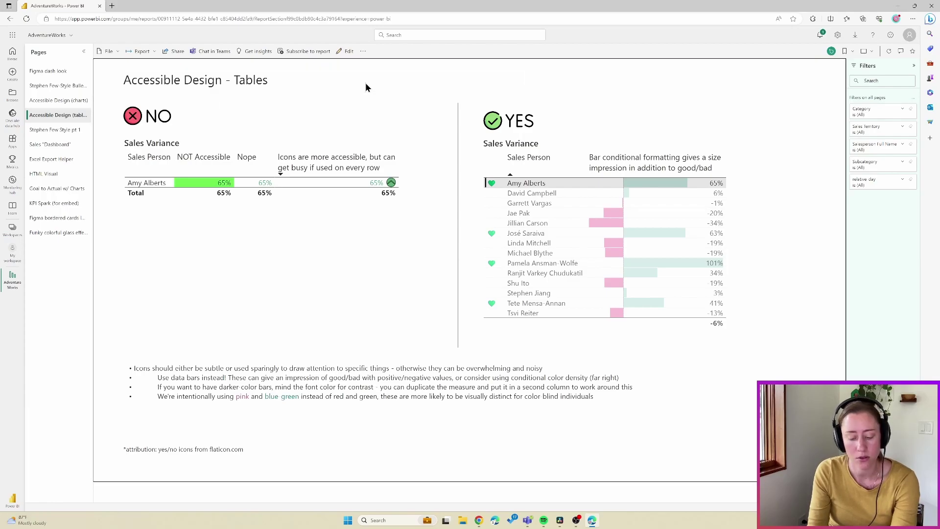
key("ctrl+F6")
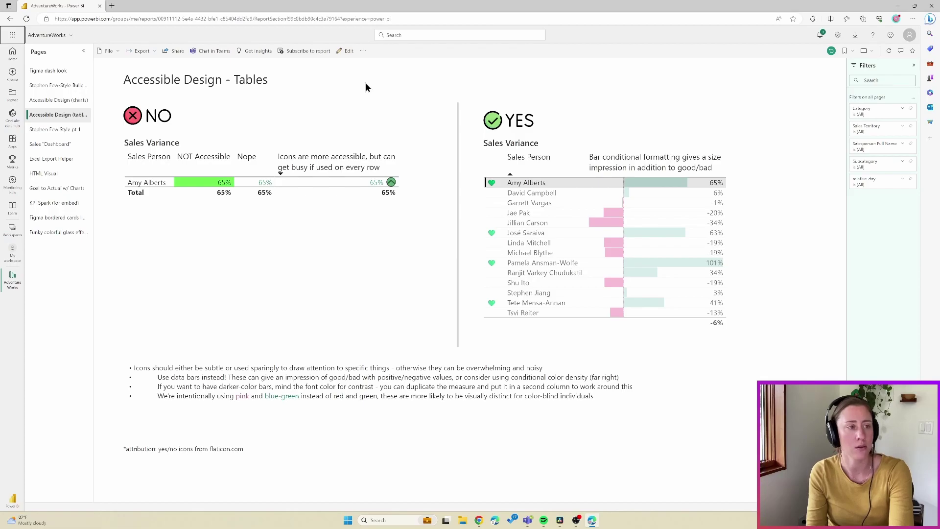
key("Tab")
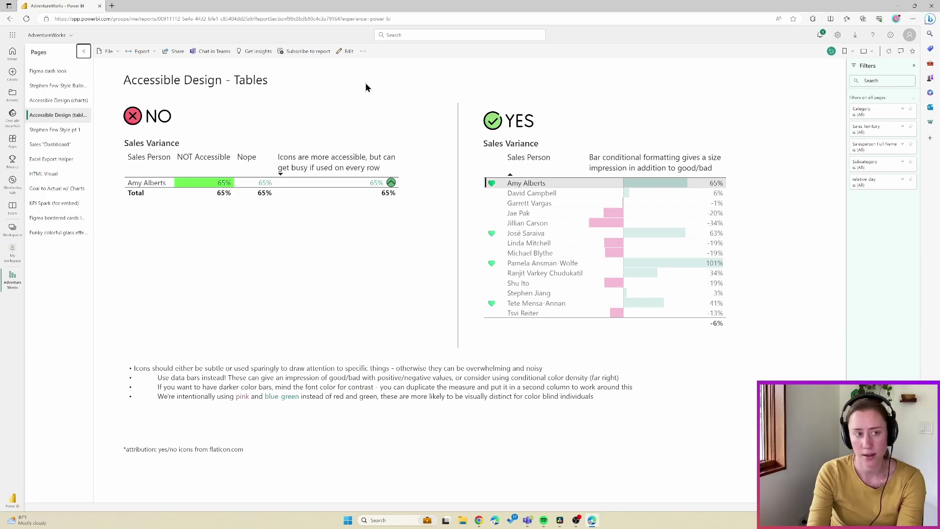
key("Return")
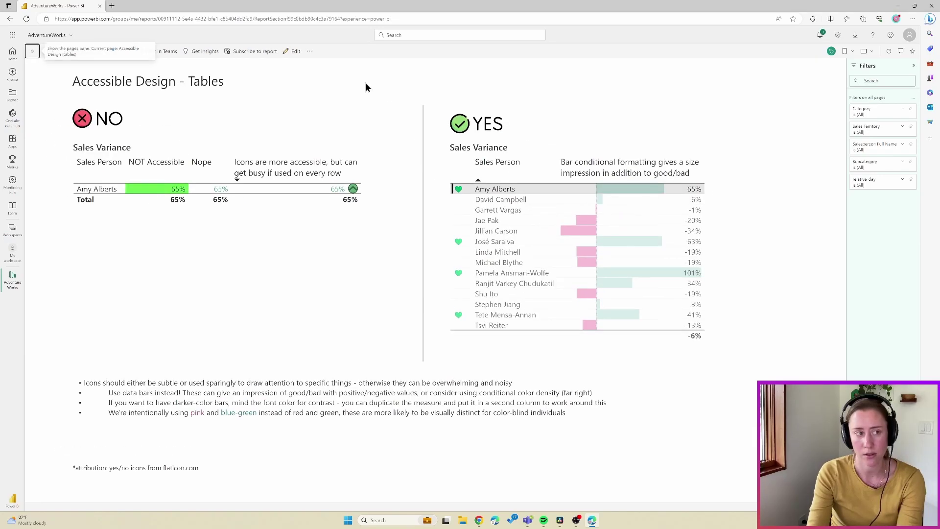
key("Return")
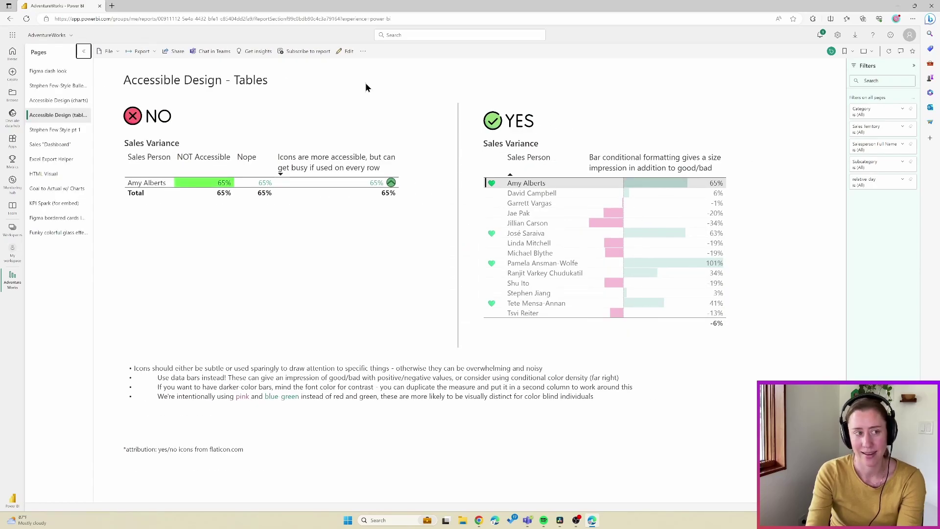
key("Tab")
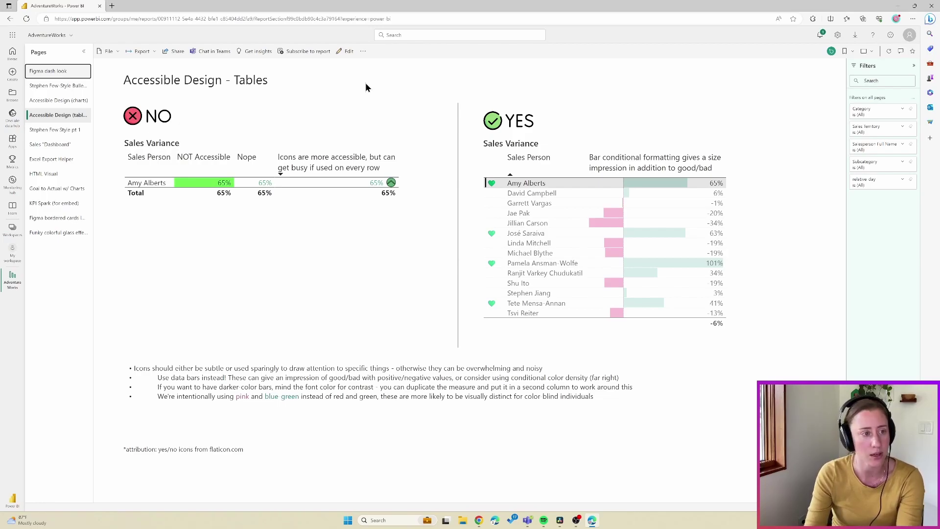
Switch to the Accessible Design - Charts page, then move focus toward its title
key("Down")
key("Down")
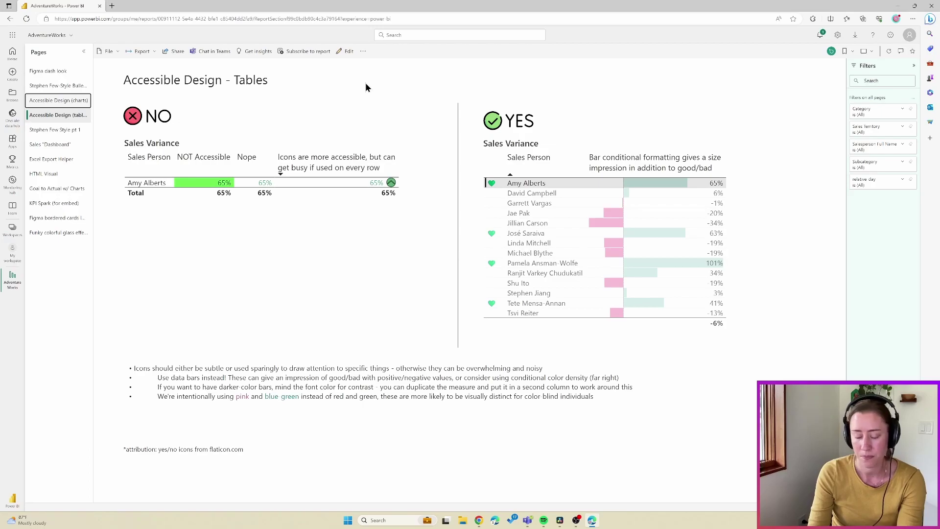
key("Return")
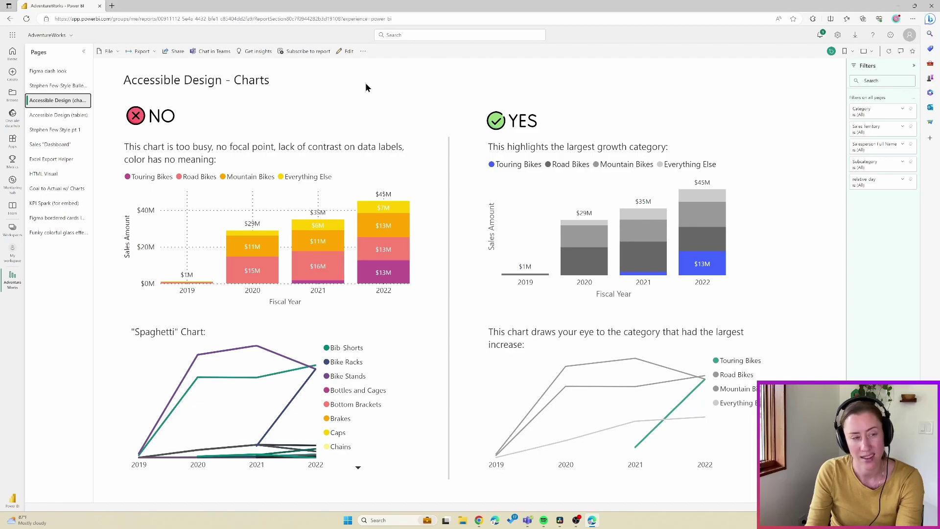
key("Down")
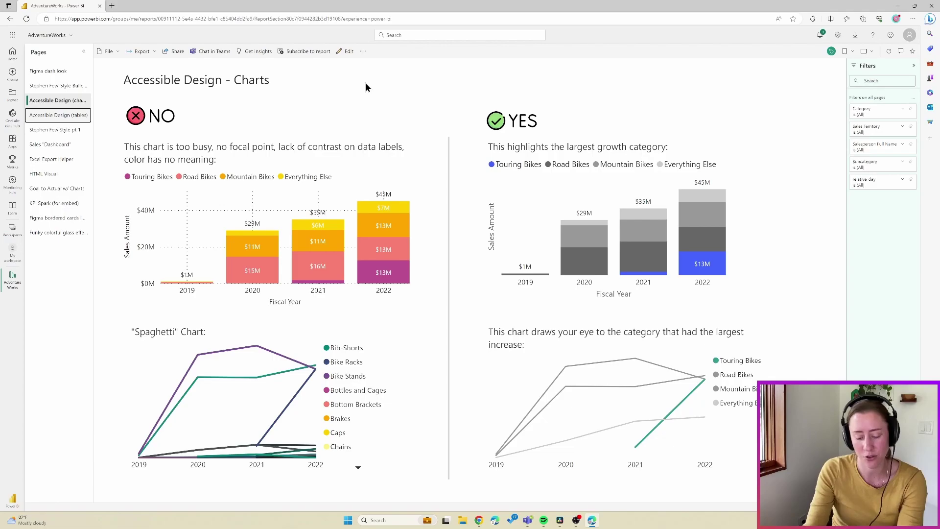
key("Tab")
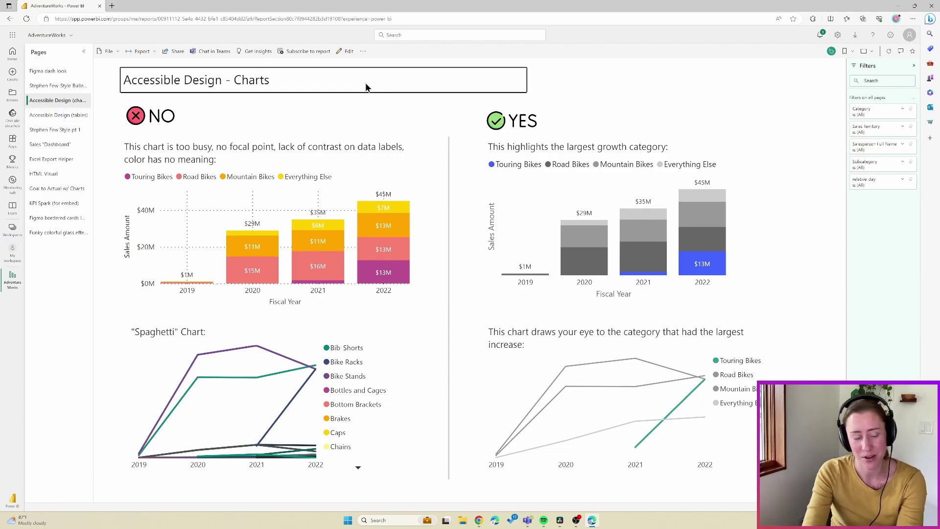
Tab past the NO image to the busy stacked column chart and enter its data points
key("Tab")
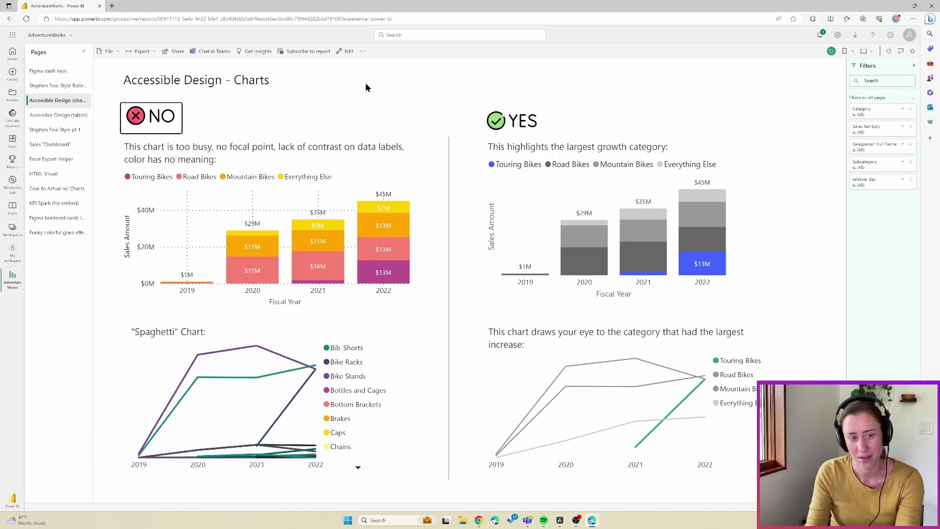
key("Tab")
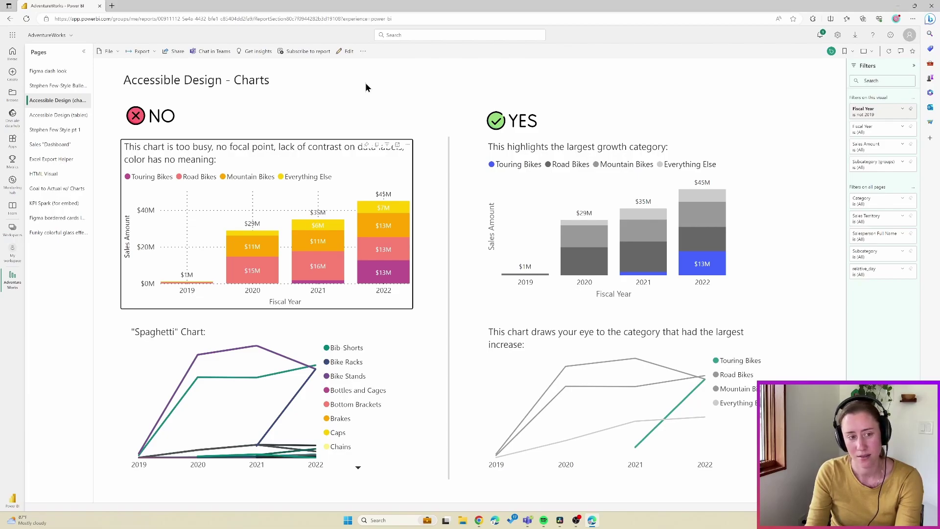
key("ctrl+Right")
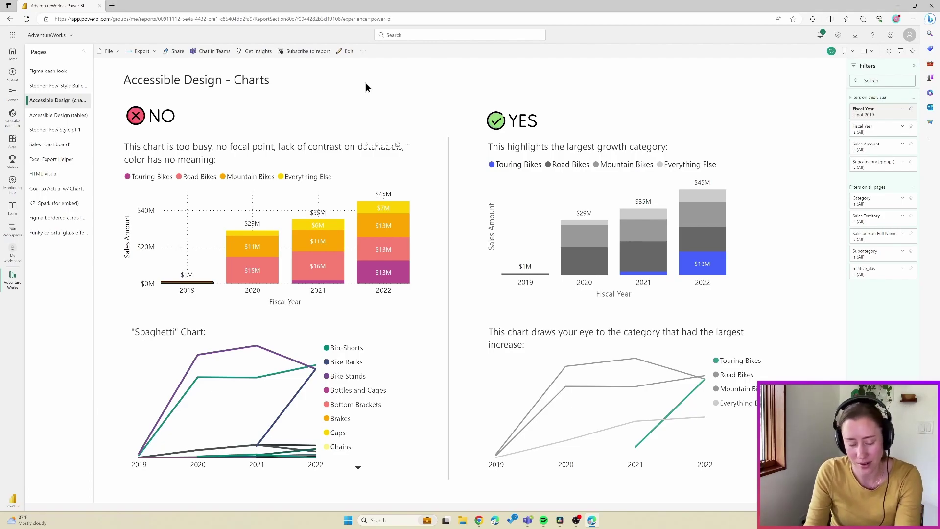
Step through the 2020 Road Bikes $15M and Mountain Bikes $11M segments, then exit to the Spaghetti chart
key("Right")
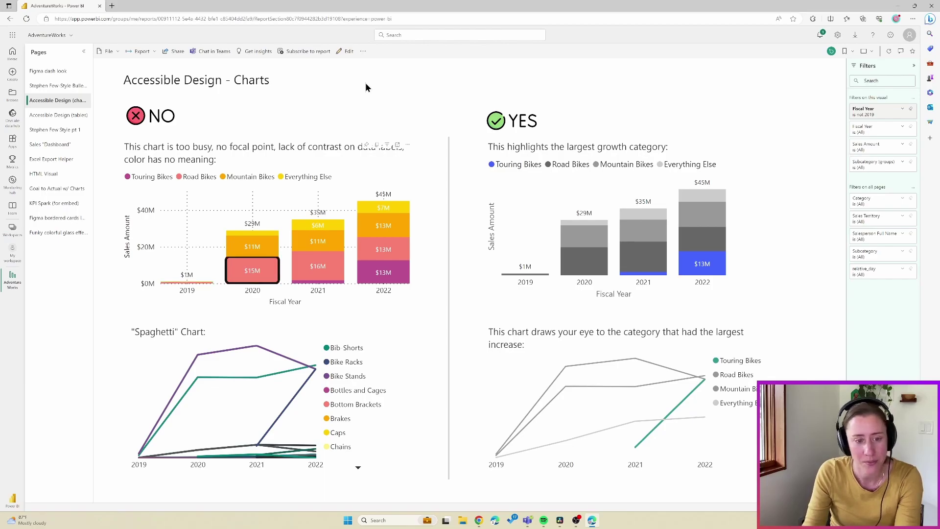
key("Up")
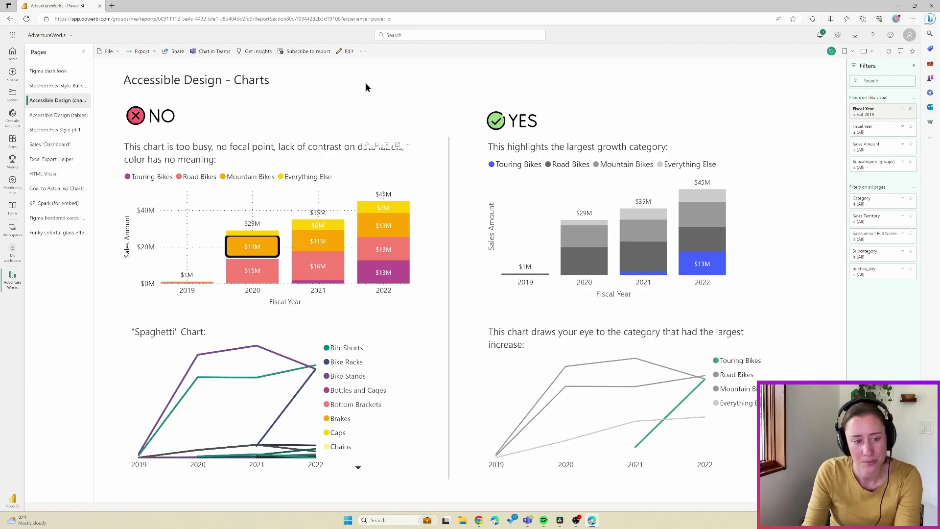
key("Escape")
key("Escape")
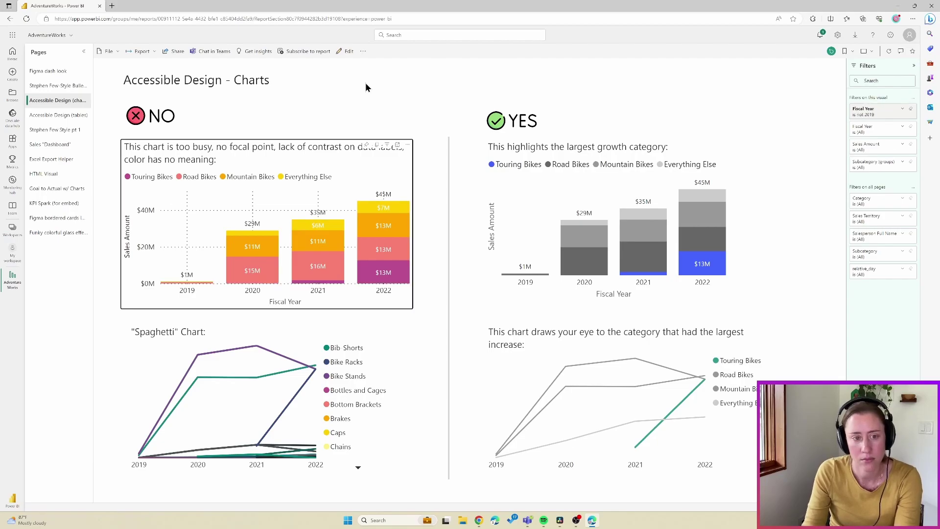
key("Tab")
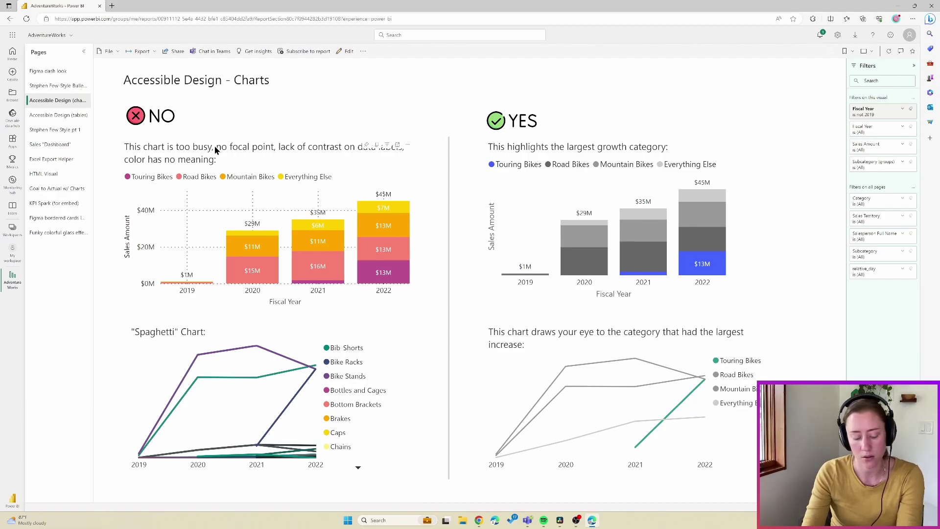
key("alt+shift+F11")
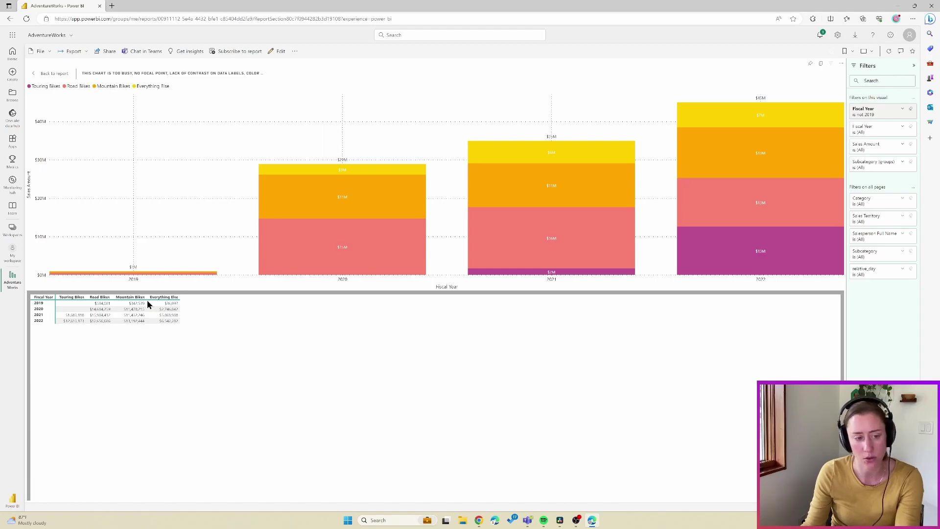
key("Escape")
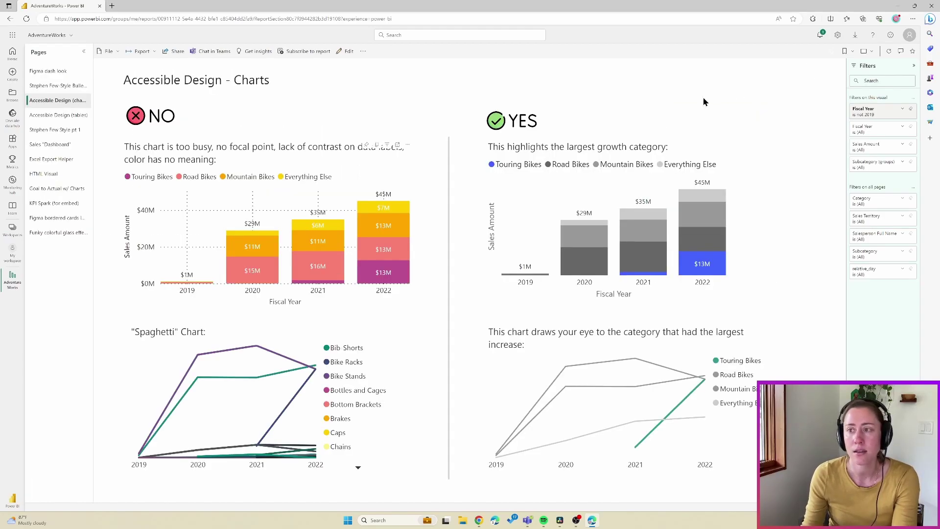
left_click(866, 51)
mouse_move(834, 119)
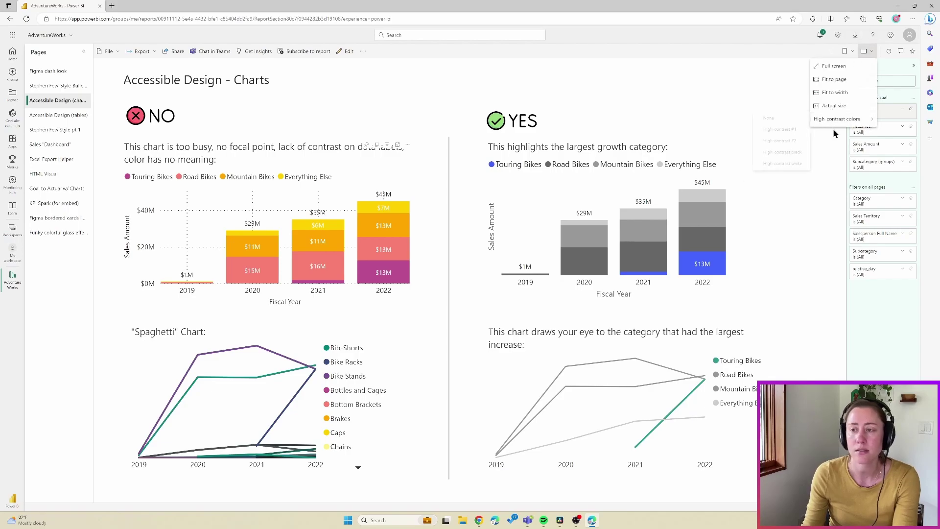
left_click(775, 132)
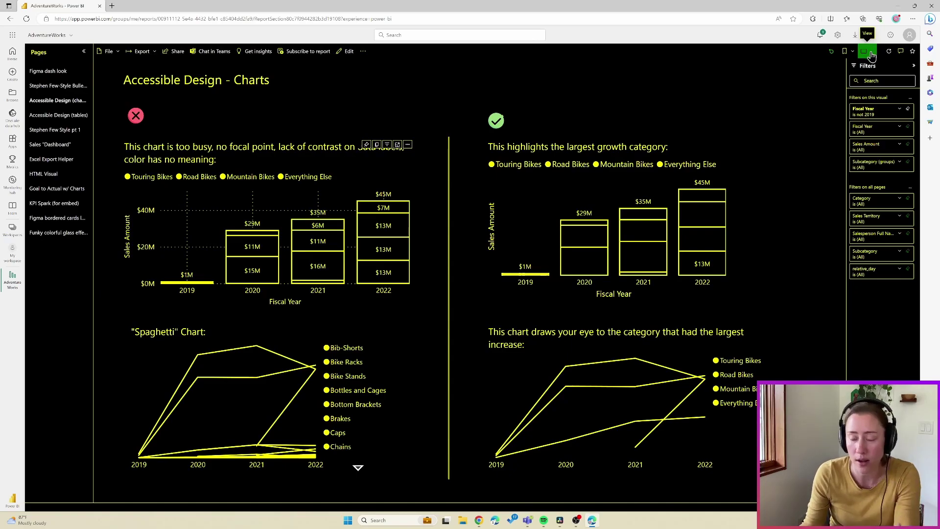
left_click(871, 54)
mouse_move(838, 125)
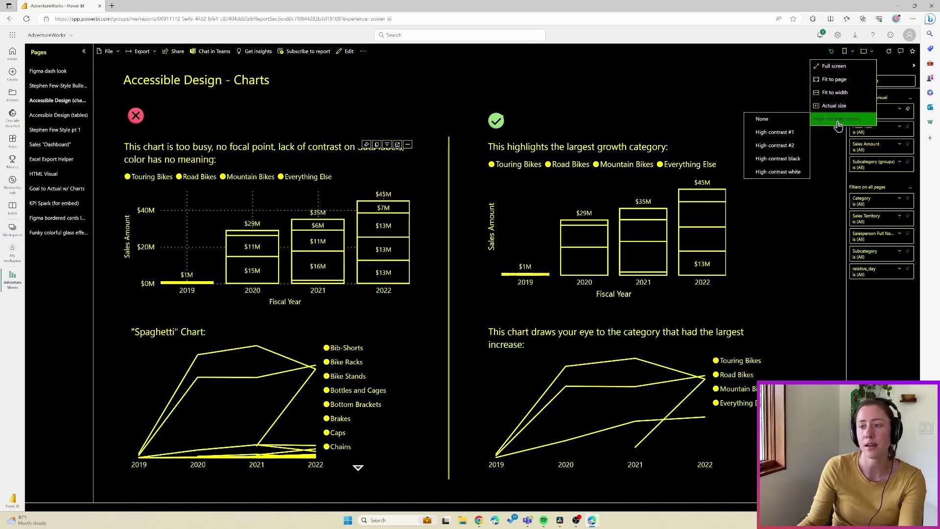
left_click(774, 145)
left_click(763, 174)
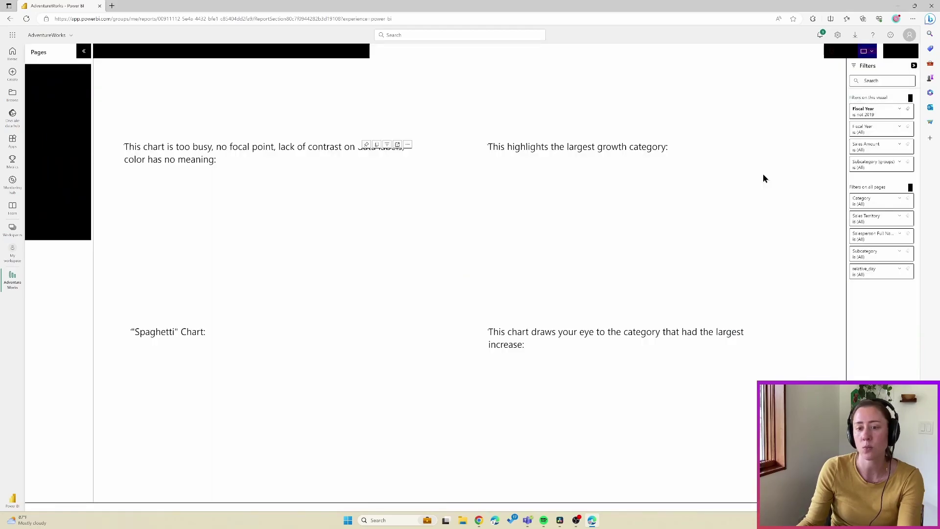
left_click(872, 53)
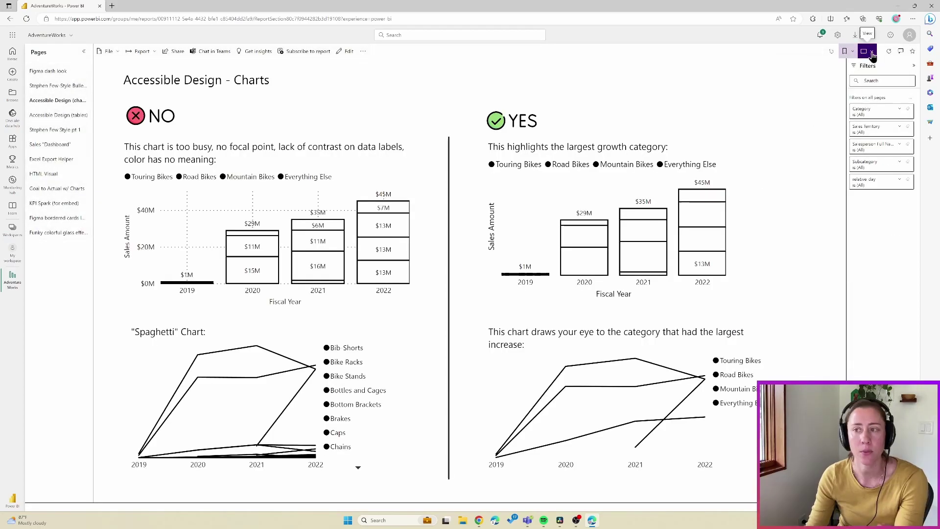
left_click(872, 54)
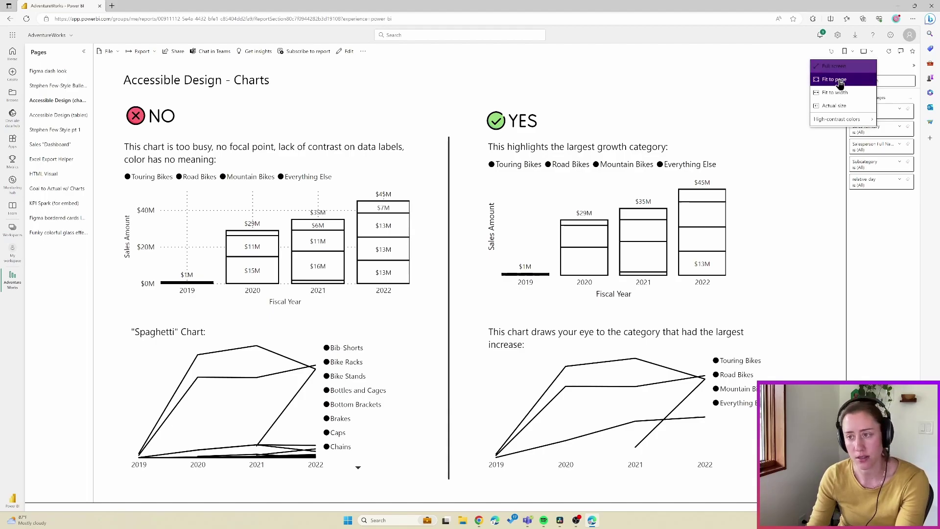
mouse_move(846, 119)
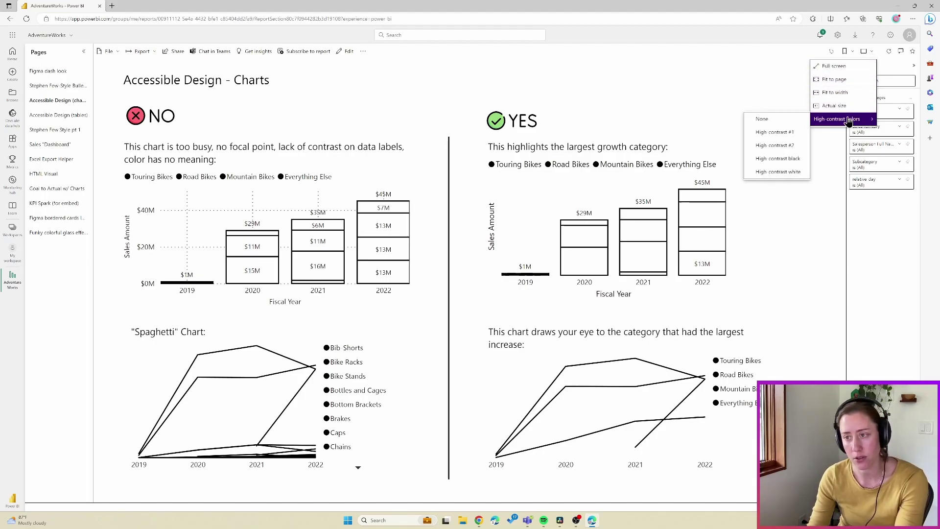
left_click(785, 121)
On the Figma dash look page, try High contrast #2, then apply High contrast white
left_click(37, 72)
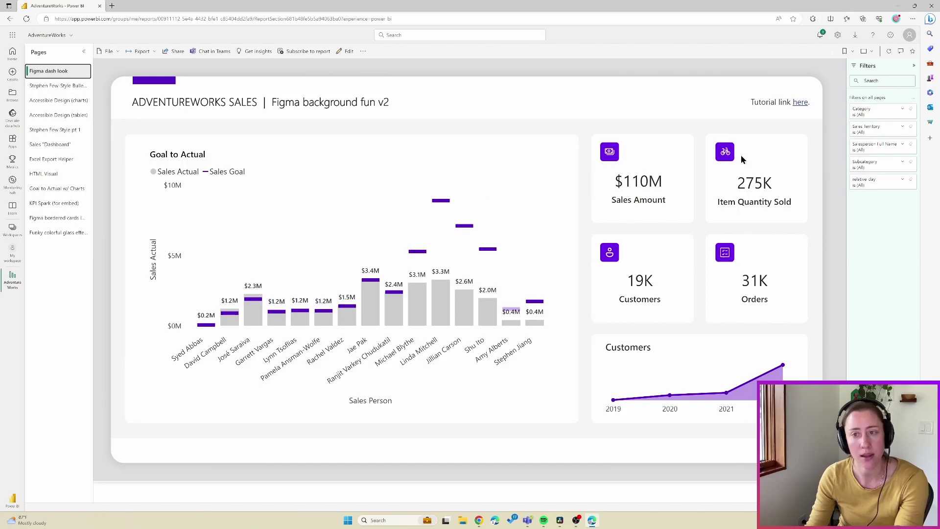
left_click(852, 52)
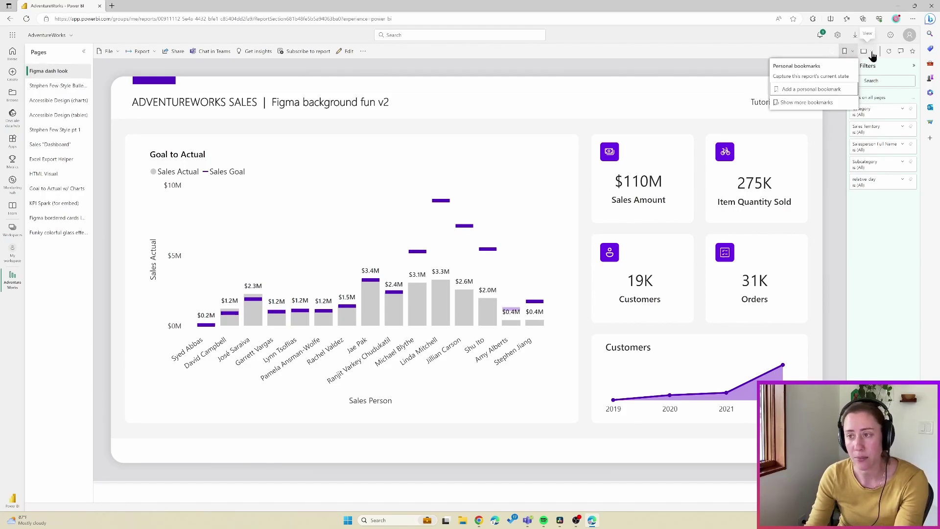
left_click(872, 52)
mouse_move(850, 121)
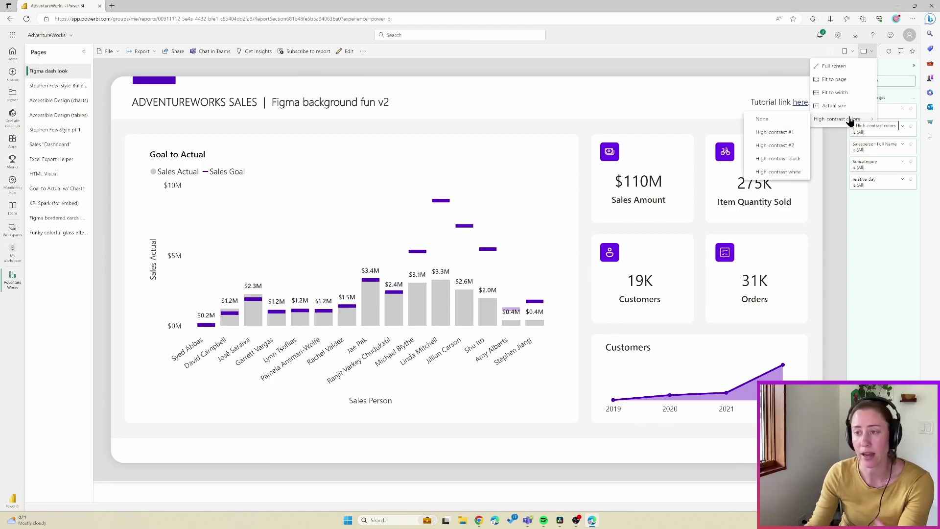
left_click(777, 147)
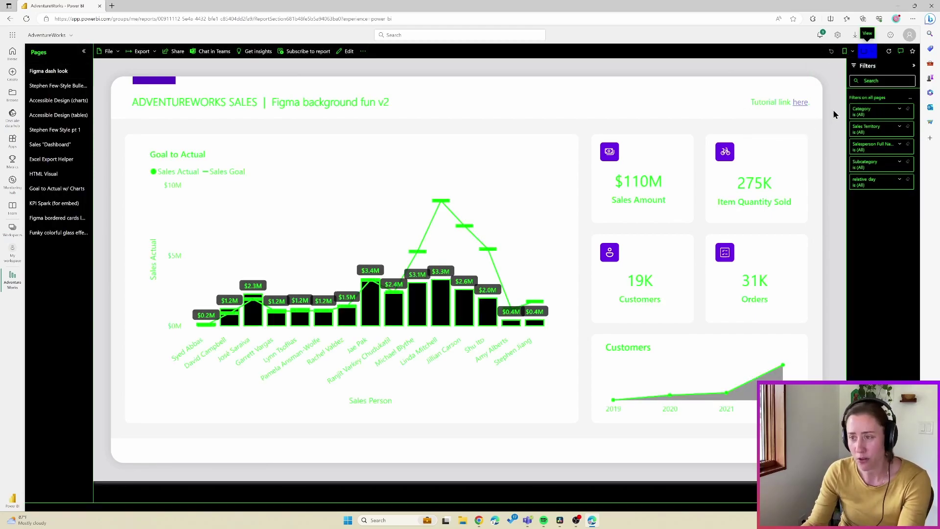
left_click(869, 52)
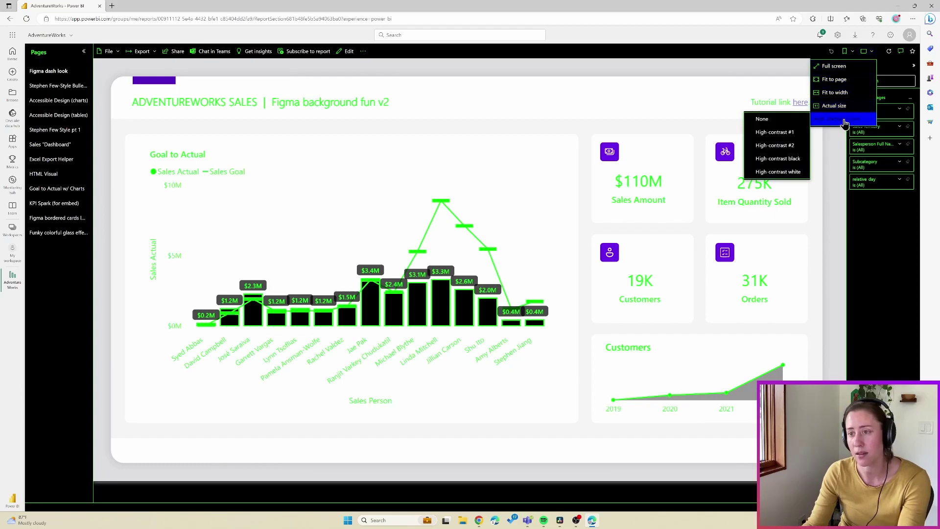
left_click(775, 171)
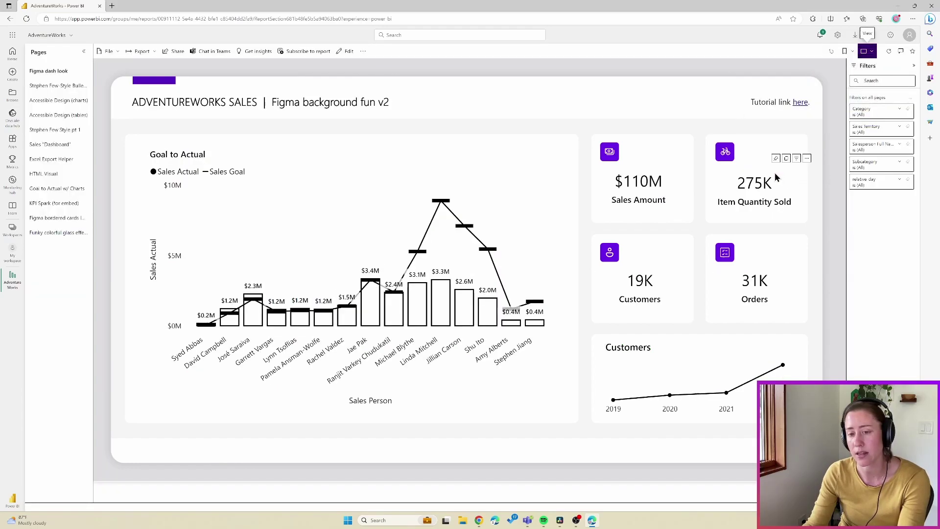